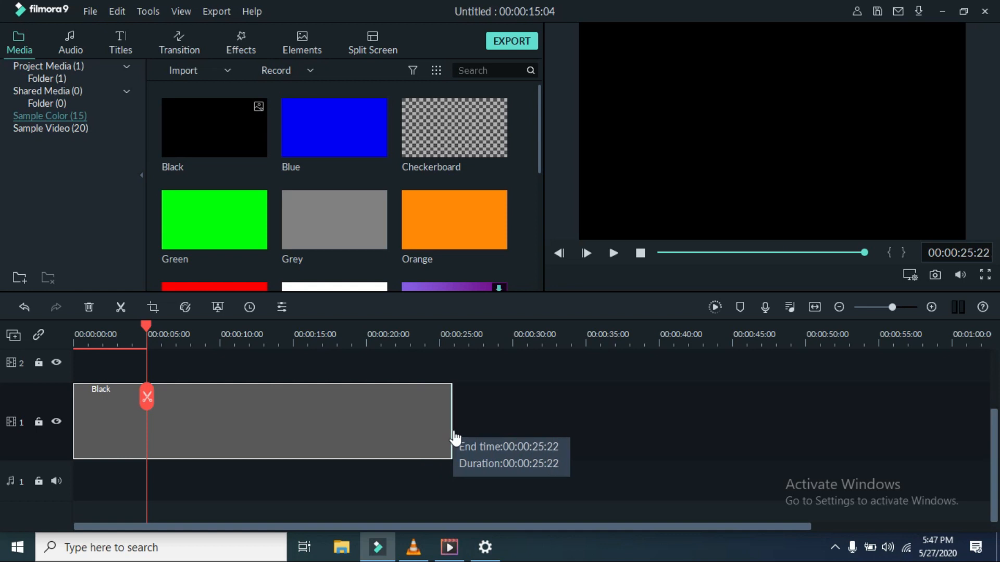
Step: Move the playhead back to about 4 seconds on the timeline
drag(149, 398, 139, 395)
Step: Add Title 2 from the Titles library and move it to the start of track 2
click(123, 45)
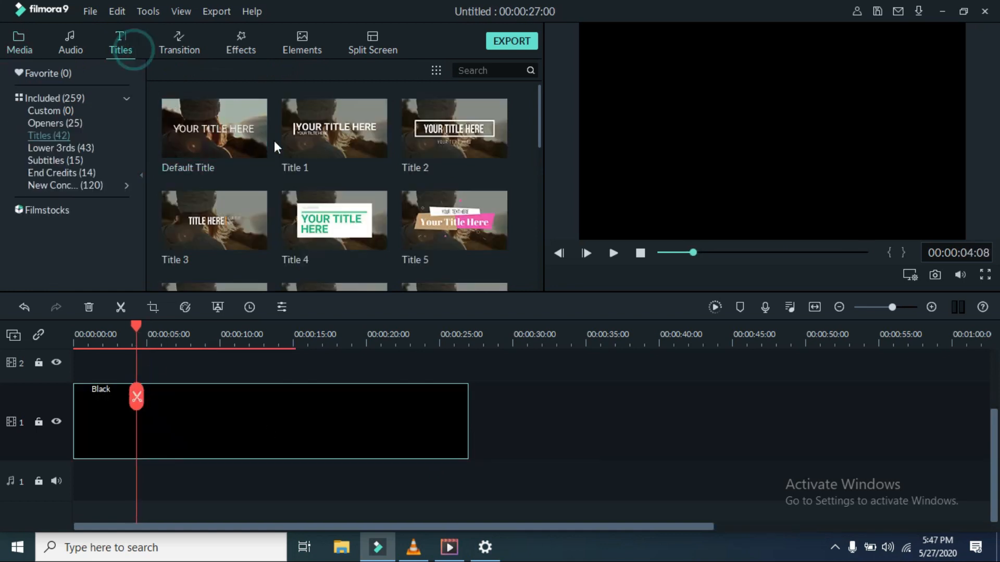
click(453, 128)
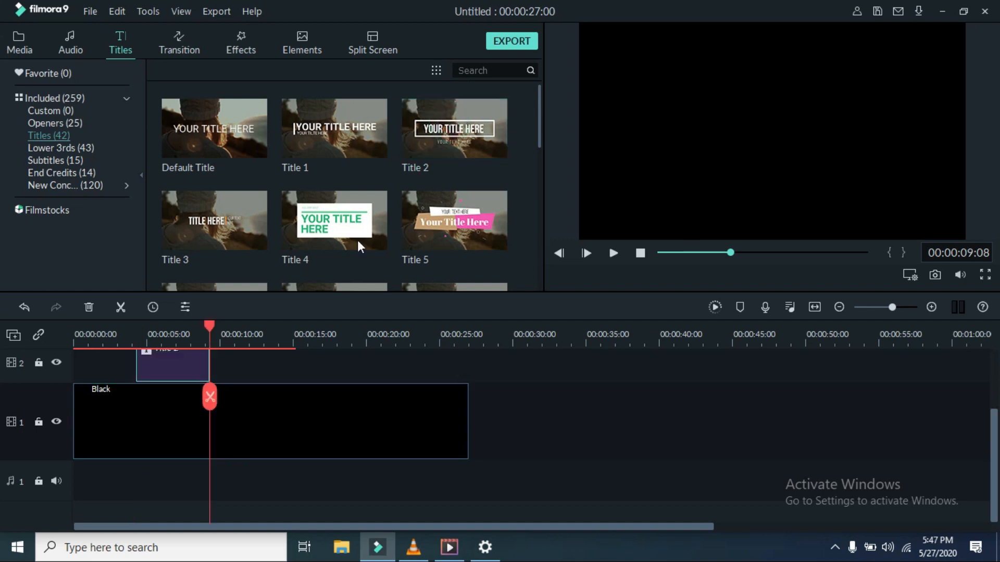
drag(167, 368, 89, 446)
Step: Delete the stray Chromatic Aberration clip and stretch Title 2 to end at 27 seconds
right_click(126, 412)
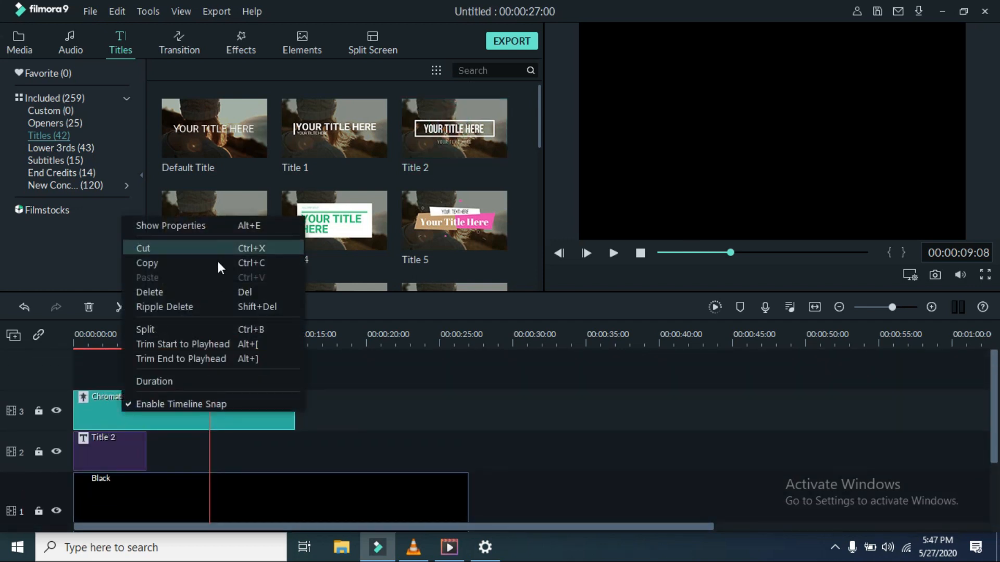
click(152, 285)
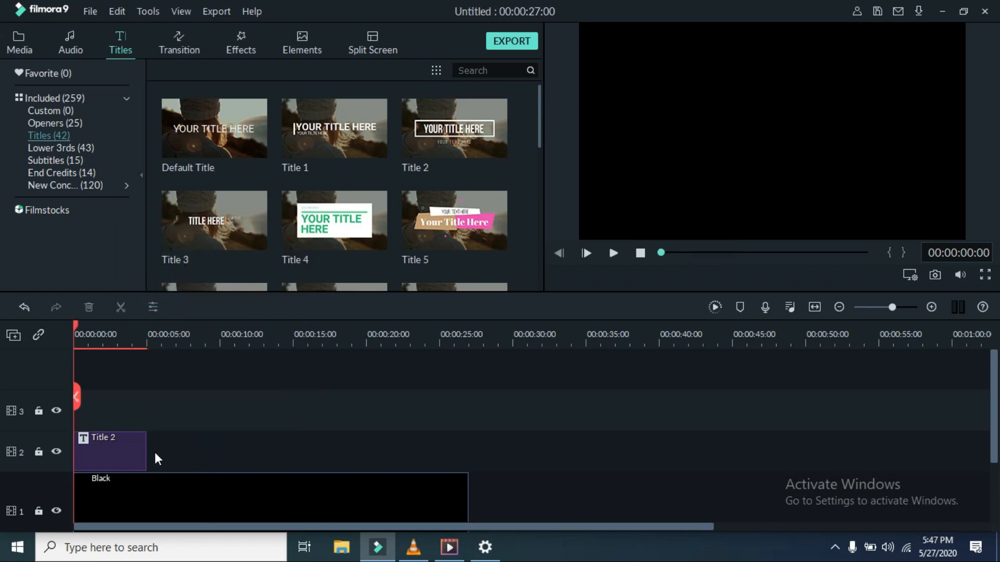
scroll(151, 442, down, 1)
drag(147, 408, 468, 430)
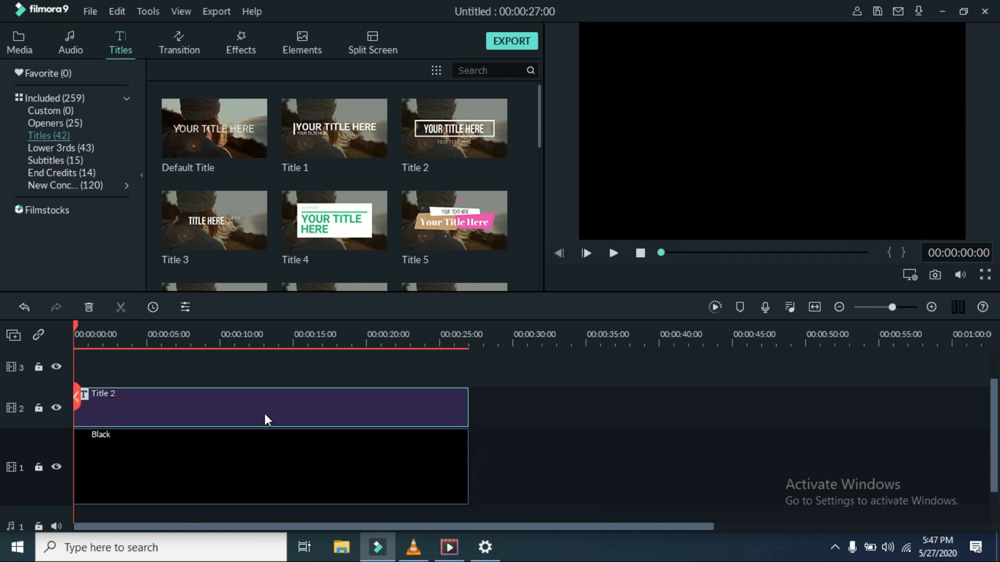
Step: In the advanced title editor, delete the preset frame and YOUR TEXT HERE subtitle, starting the text at 0
double_click(265, 413)
click(401, 264)
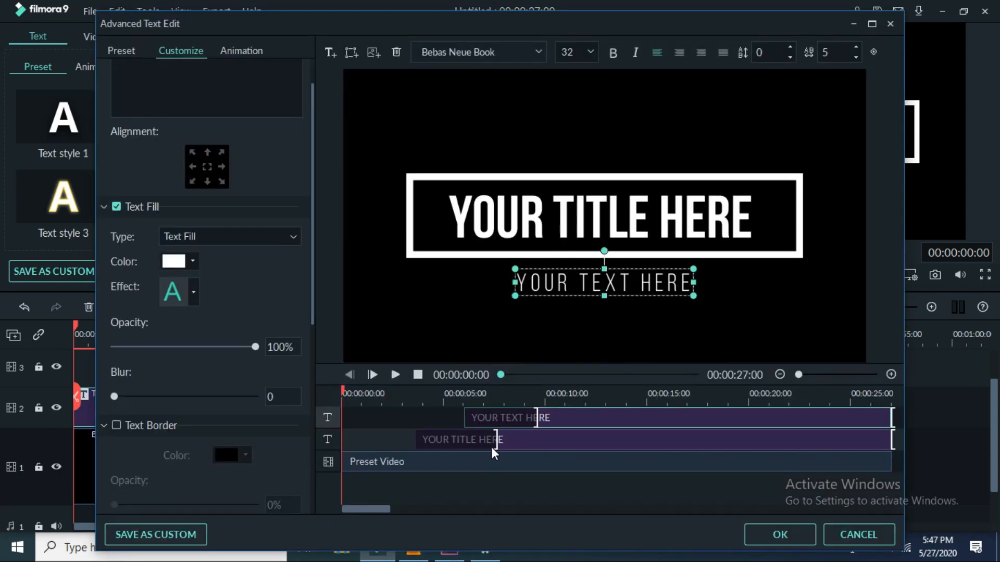
click(490, 455)
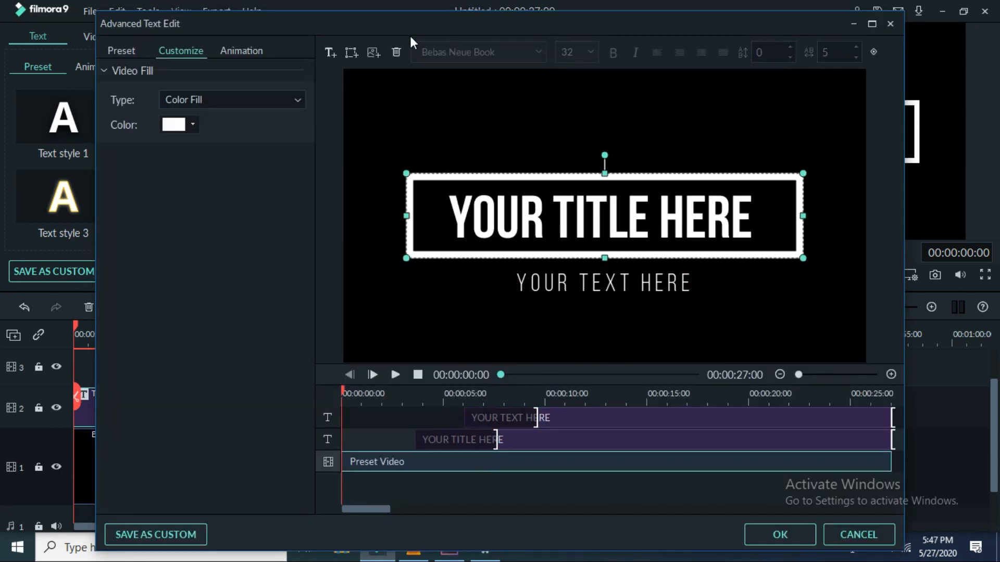
click(395, 54)
click(519, 438)
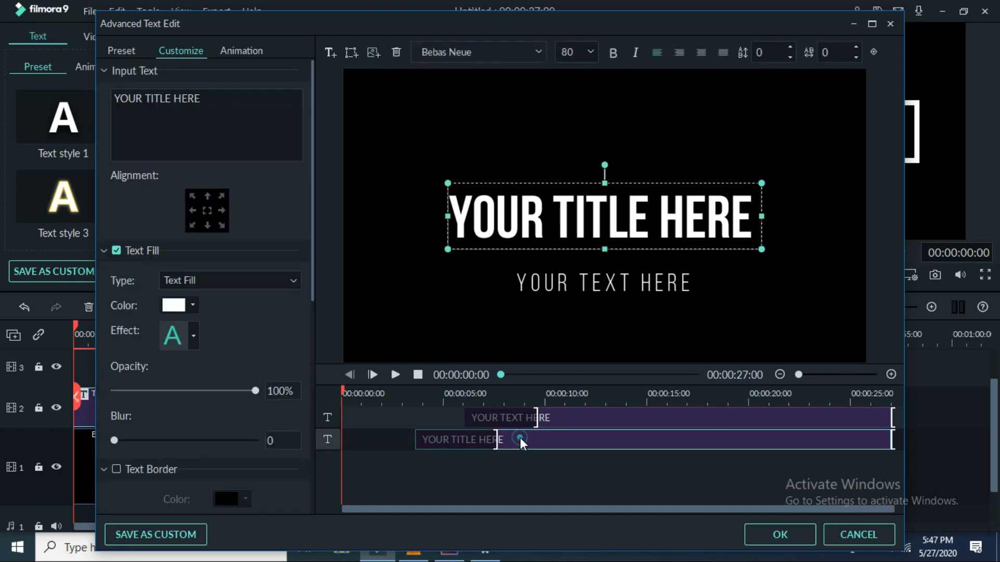
click(574, 415)
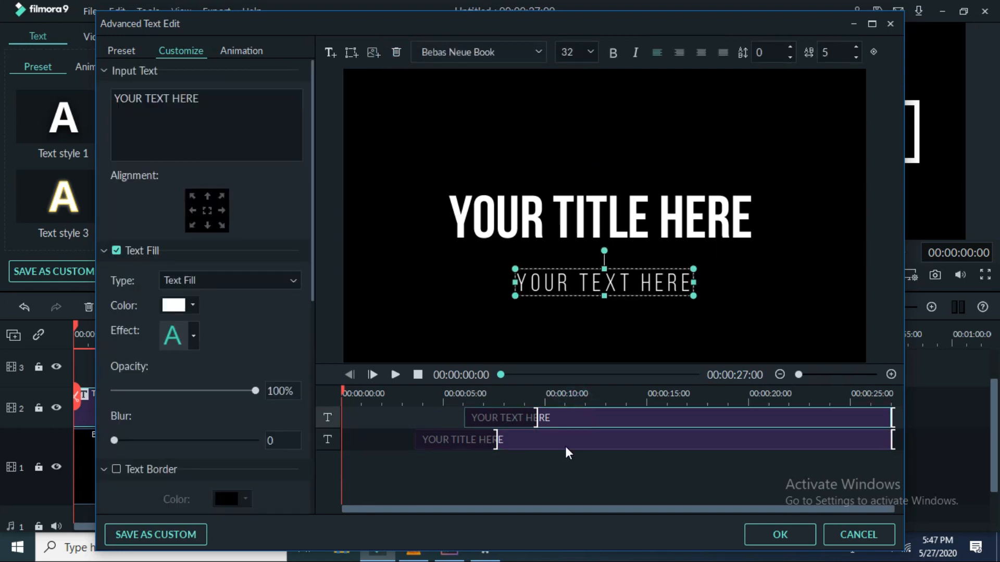
click(395, 52)
drag(511, 420, 416, 437)
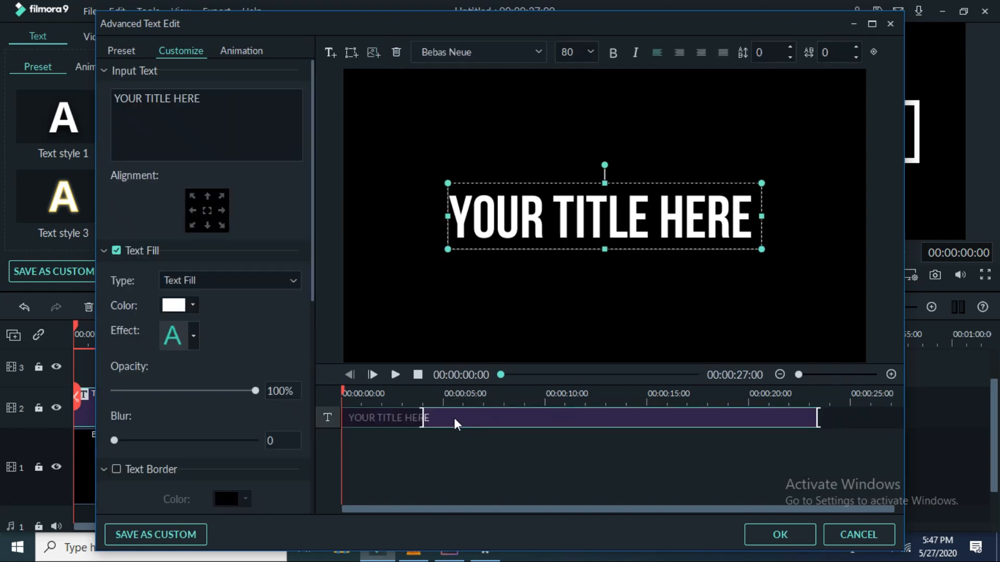
click(422, 417)
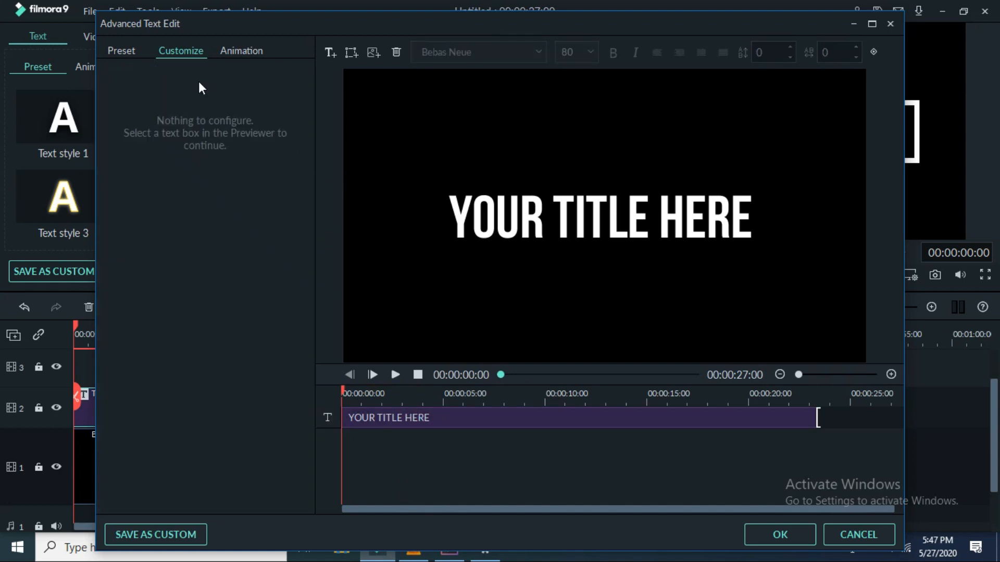
click(537, 211)
click(253, 127)
key(BackSpace)
key(BackSpace)
key(BackSpace)
key(BackSpace)
key(BackSpace)
key(BackSpace)
key(BackSpace)
key(BackSpace)
key(BackSpace)
key(BackSpace)
key(BackSpace)
key(BackSpace)
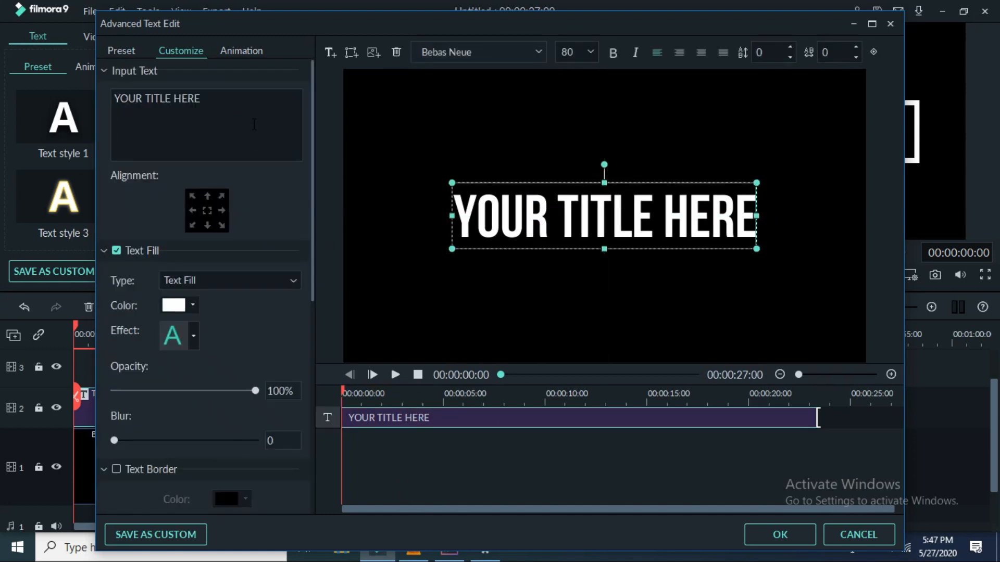
key(BackSpace)
key(BackSpace)
key(BackSpace)
key(BackSpace)
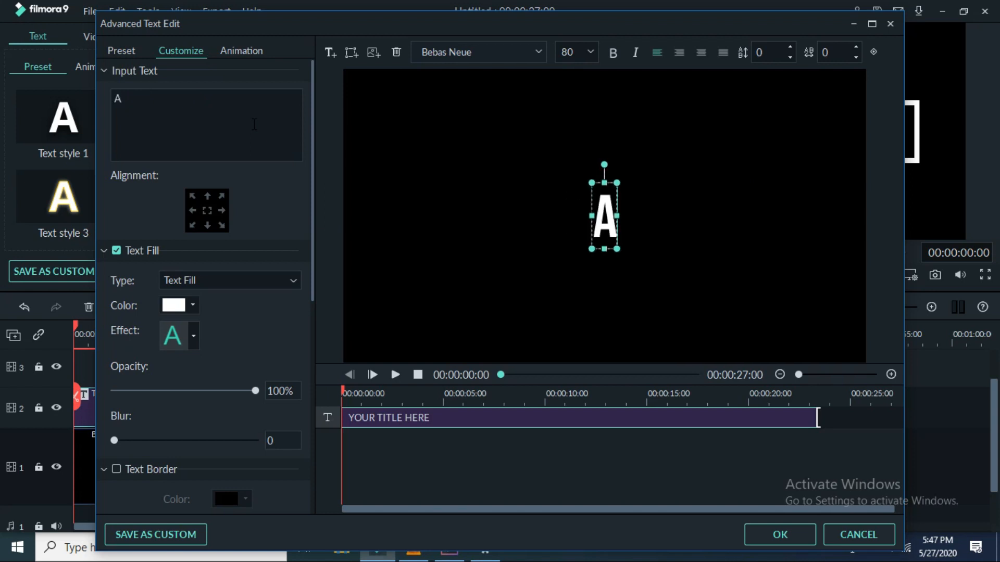
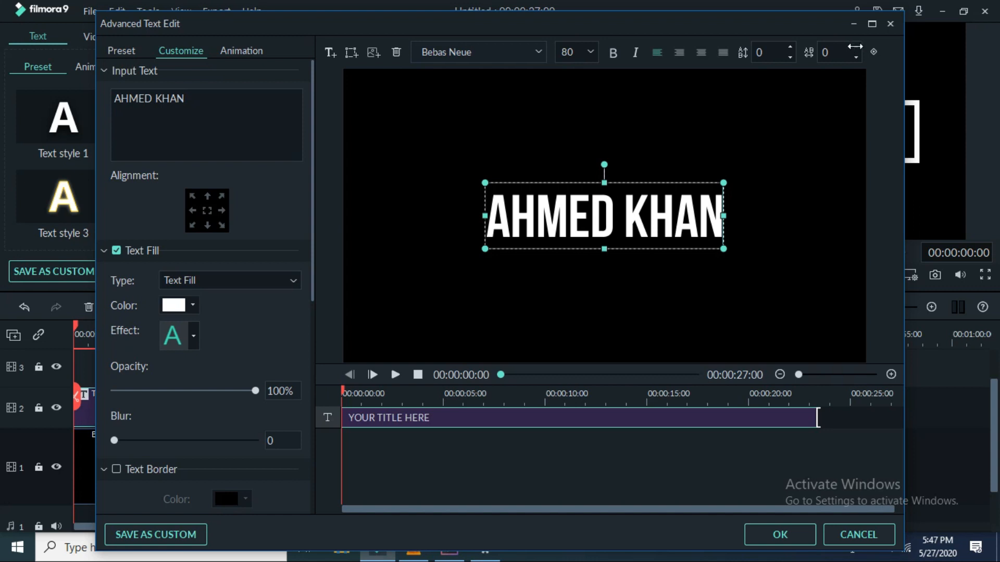
click(856, 47)
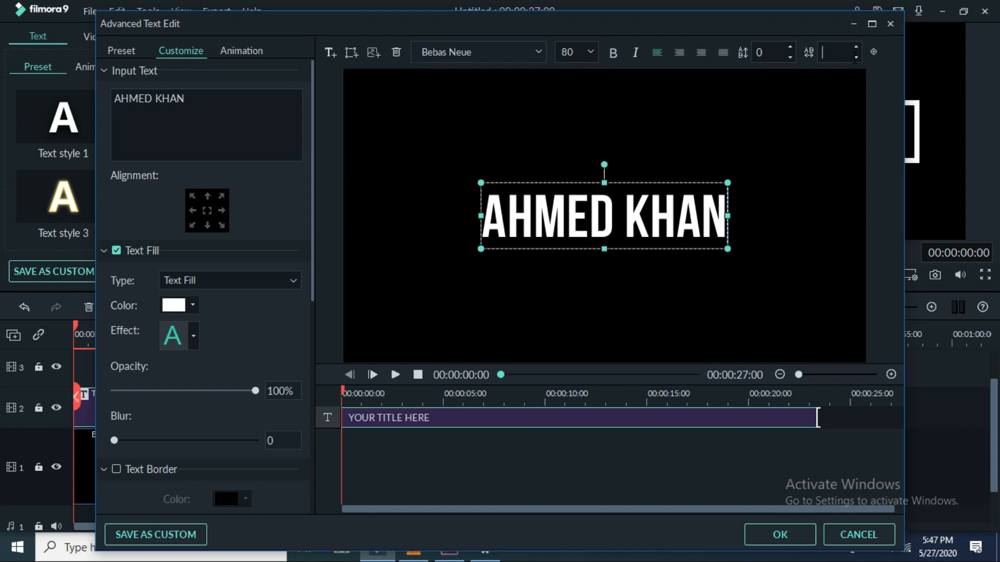
text(25)
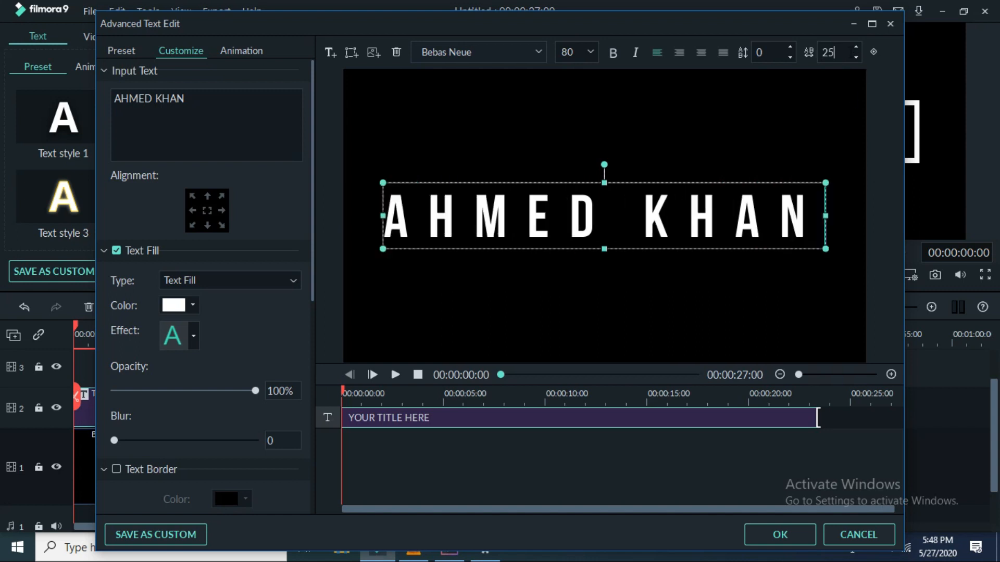
click(784, 542)
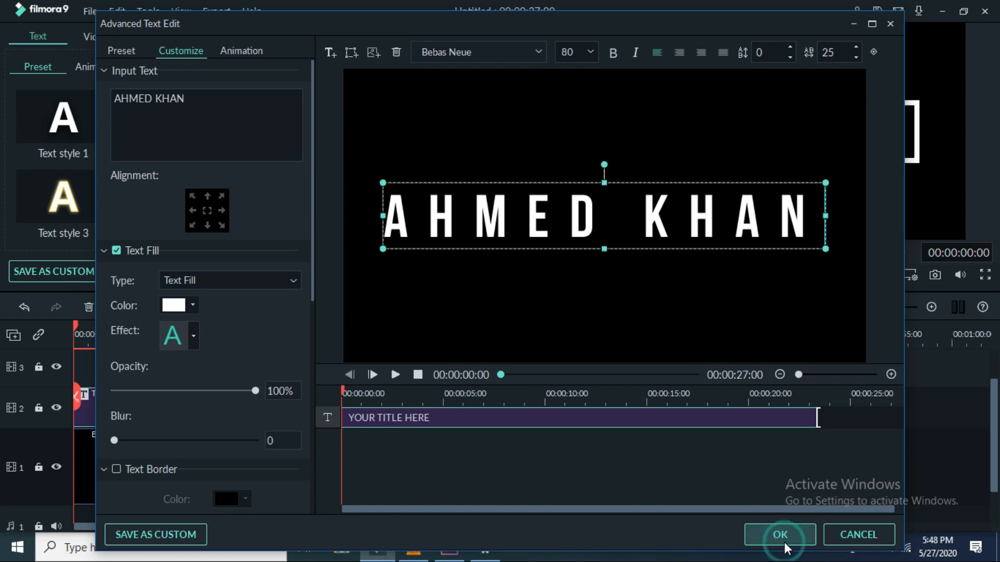
click(497, 272)
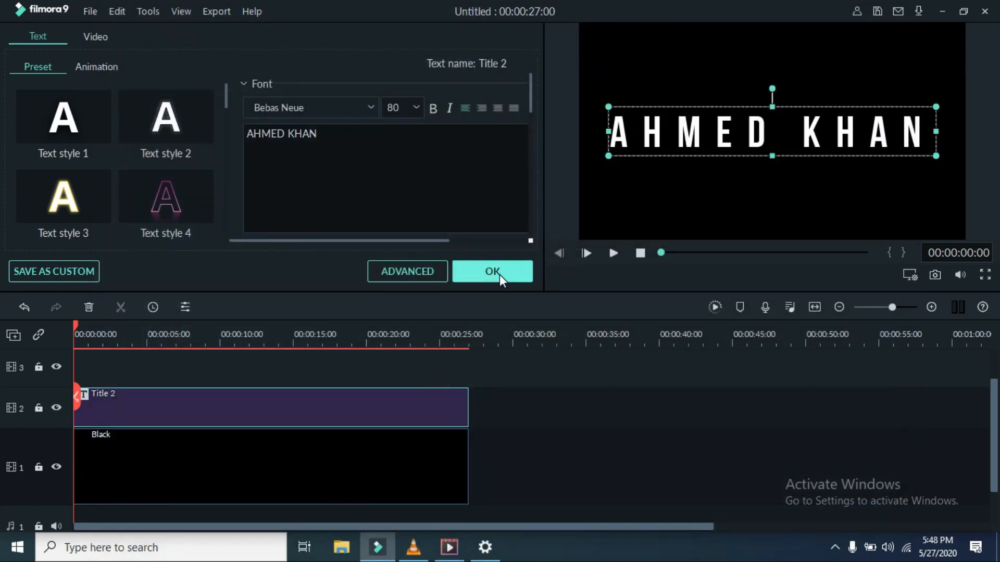
Step: Add the Chromatic Aberration effect from the Effects library and drag it later on the timeline
click(189, 45)
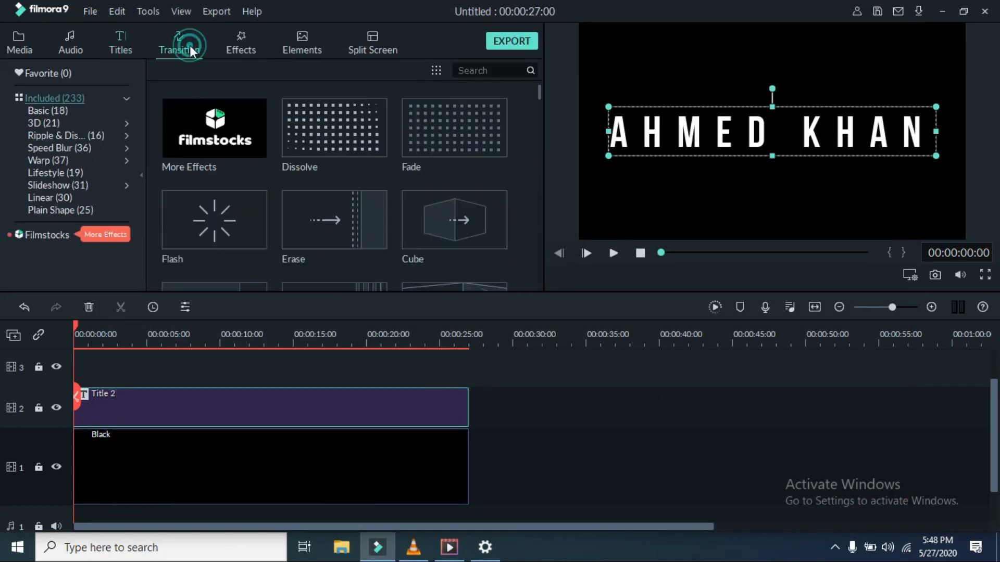
click(250, 38)
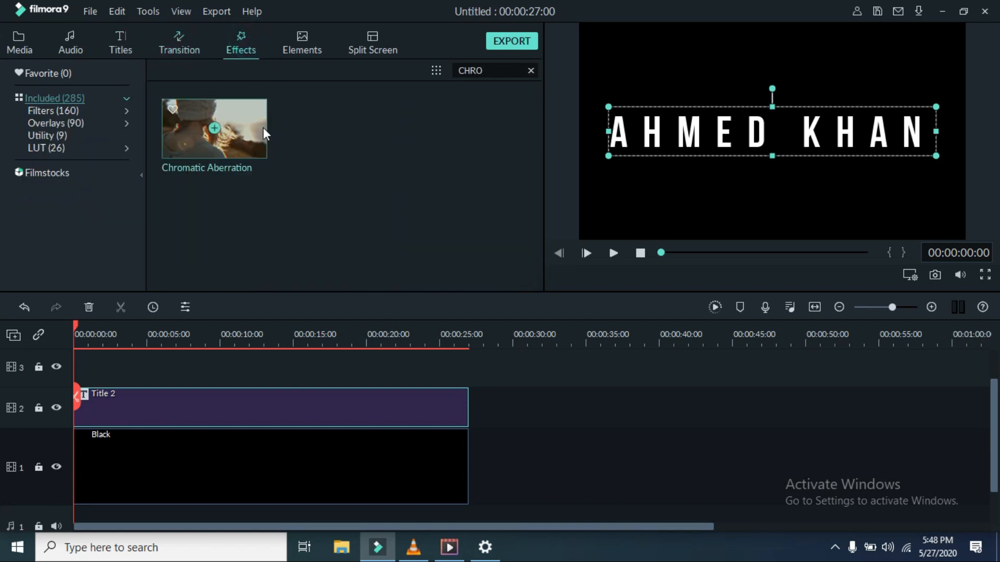
click(213, 127)
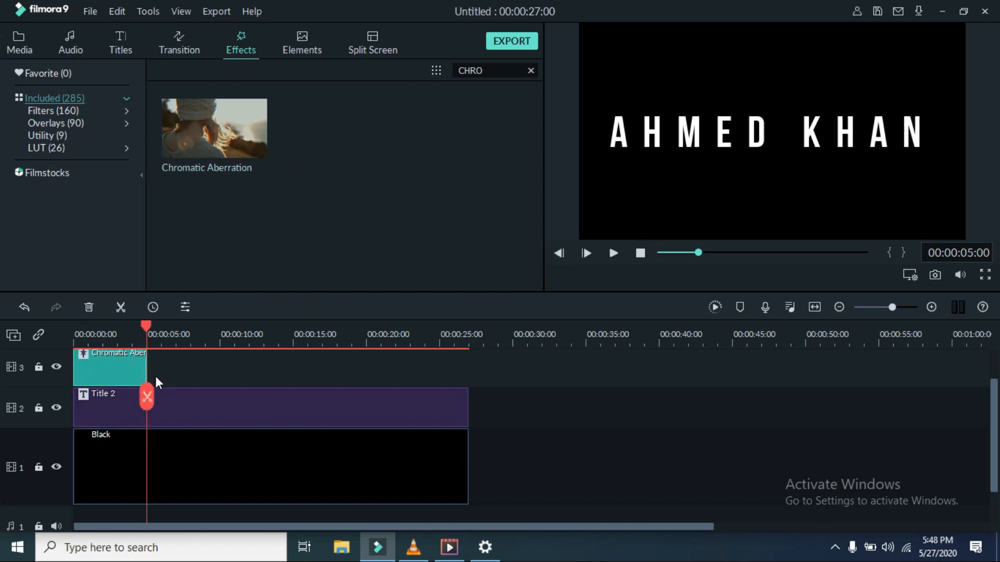
drag(114, 373, 434, 379)
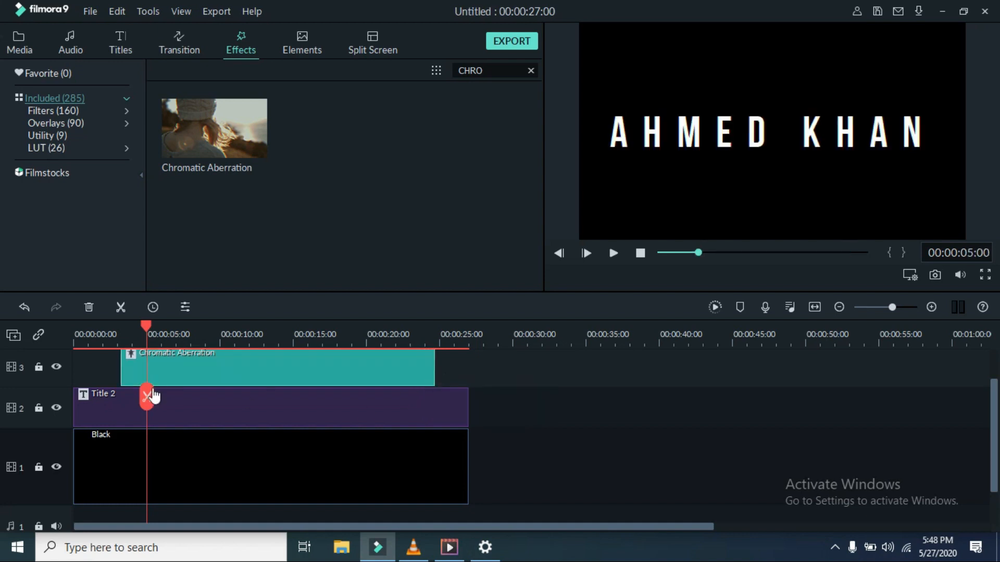
Step: Split the Title 2 clip at about 3 seconds and about 24 seconds
drag(138, 400, 120, 409)
right_click(92, 408)
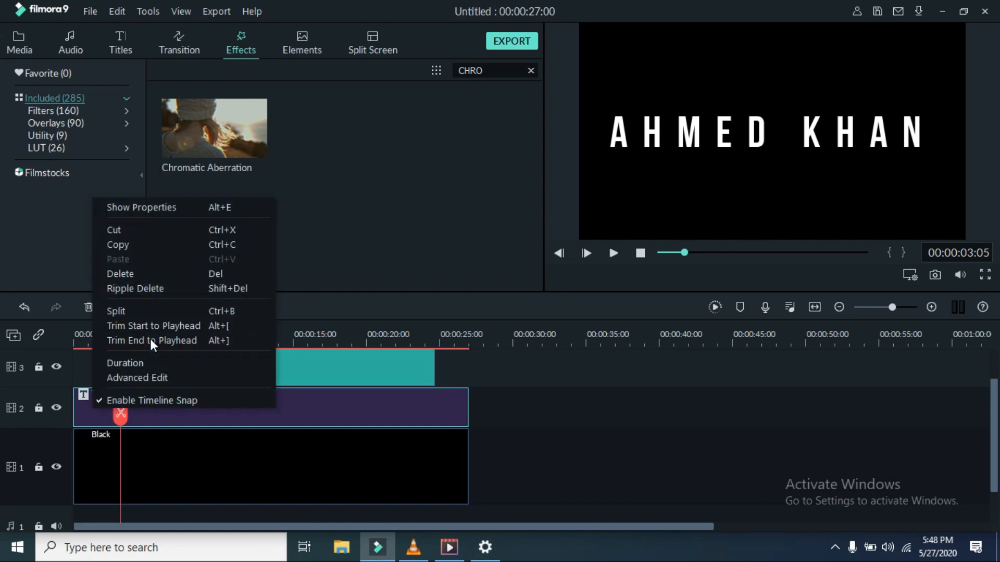
click(145, 311)
drag(125, 427, 433, 415)
click(434, 414)
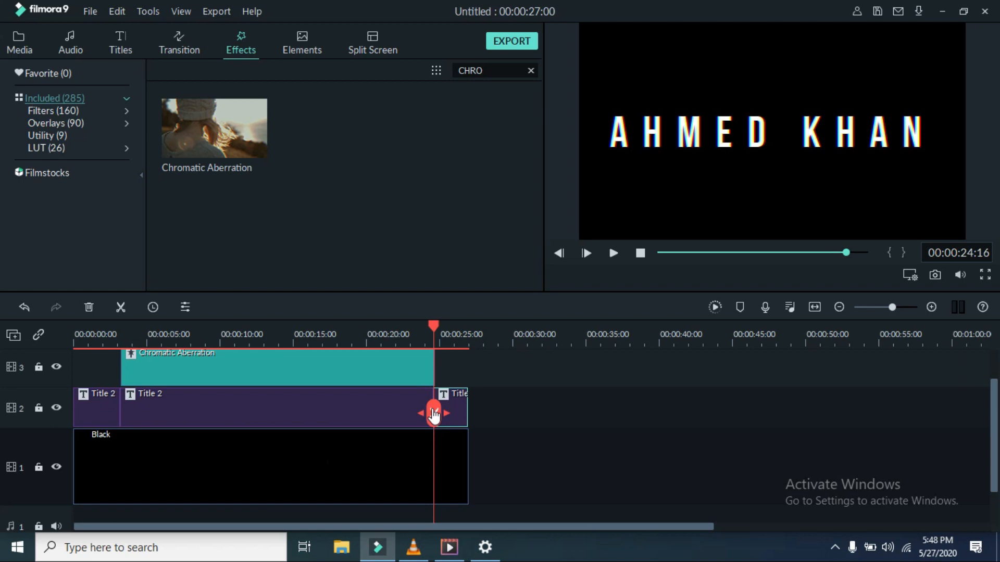
drag(433, 414, 204, 419)
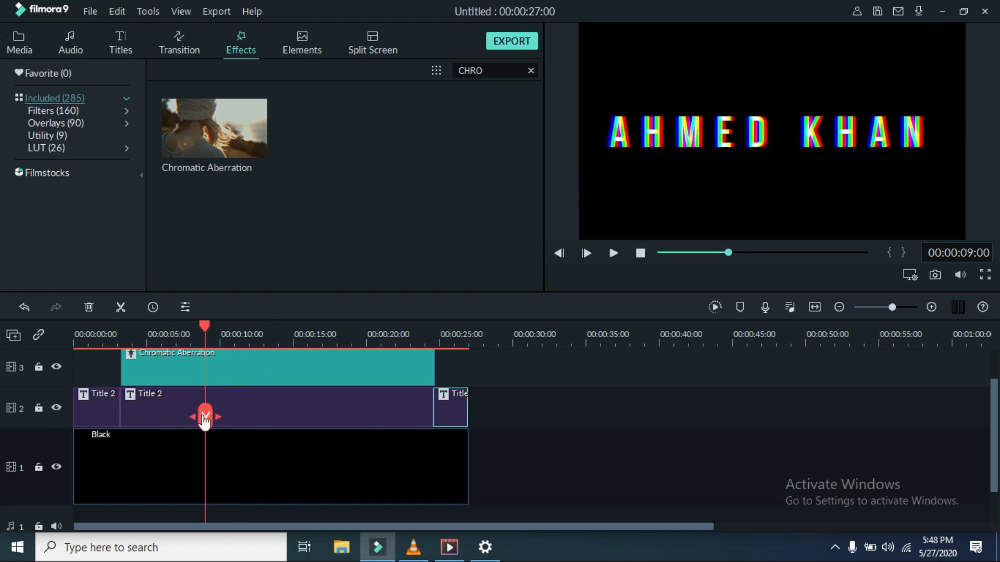
Step: Split the Chromatic Aberration clip at about 7.7 s and the Title 2 clip at about 13 s
double_click(138, 357)
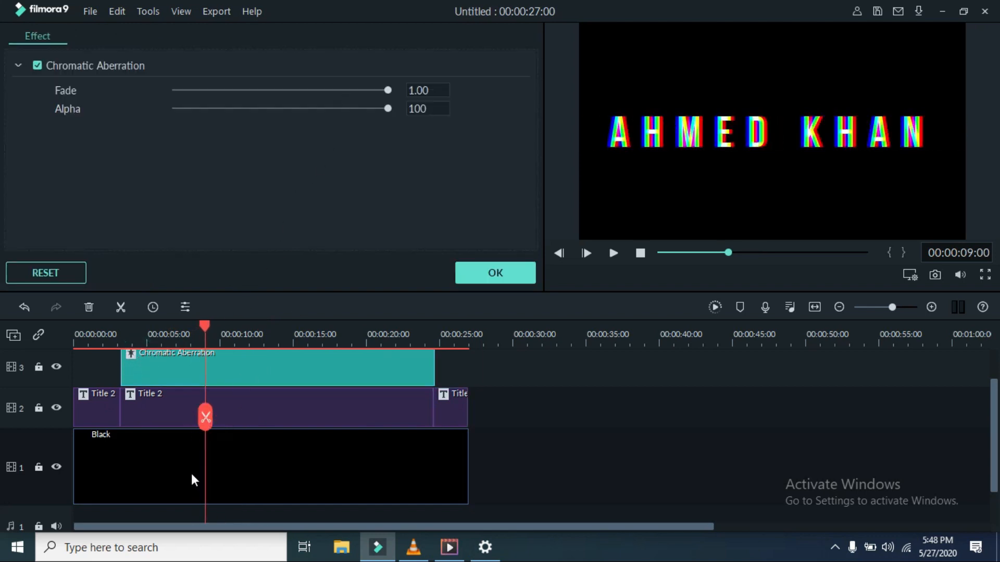
drag(209, 416, 190, 415)
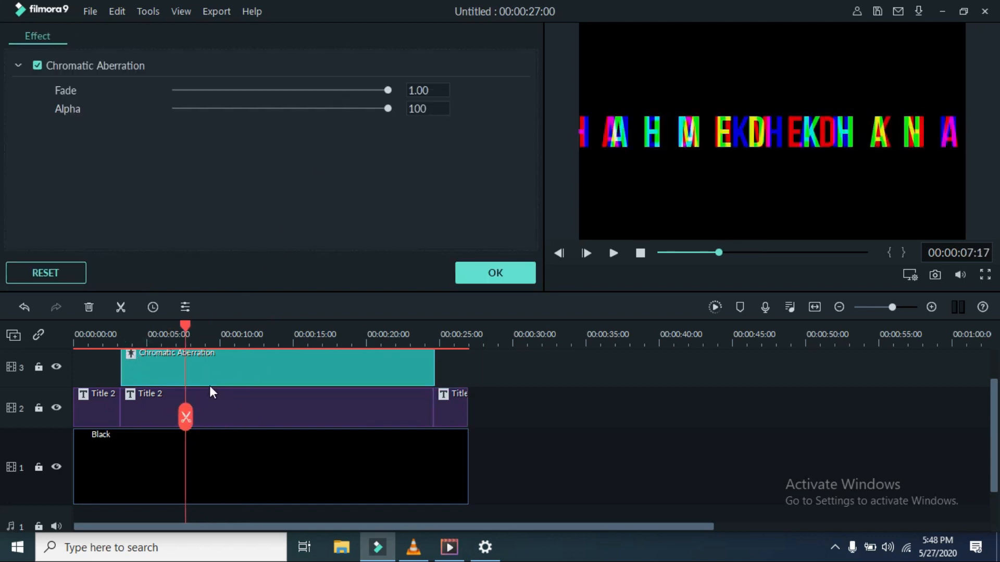
right_click(214, 357)
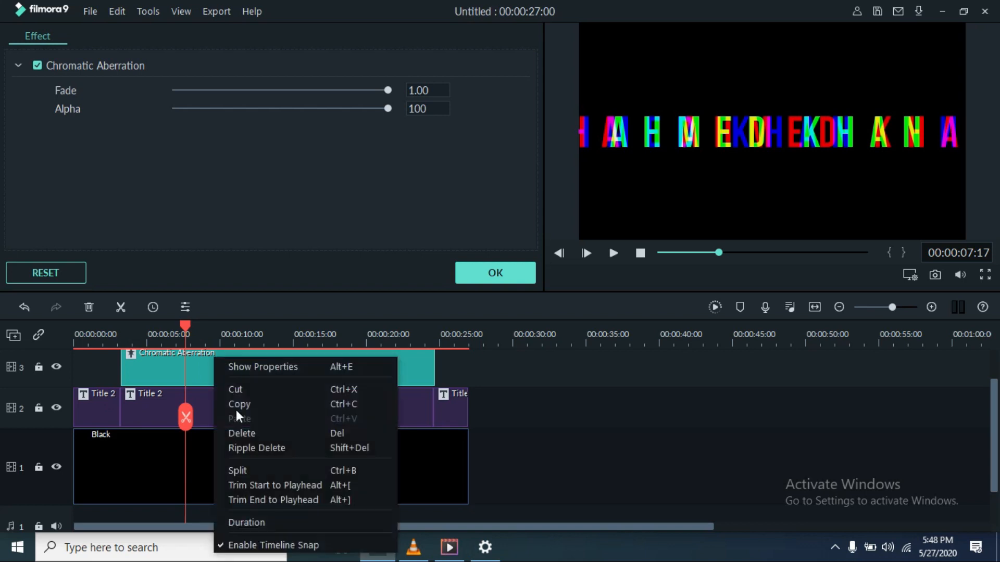
click(273, 469)
drag(186, 415, 267, 403)
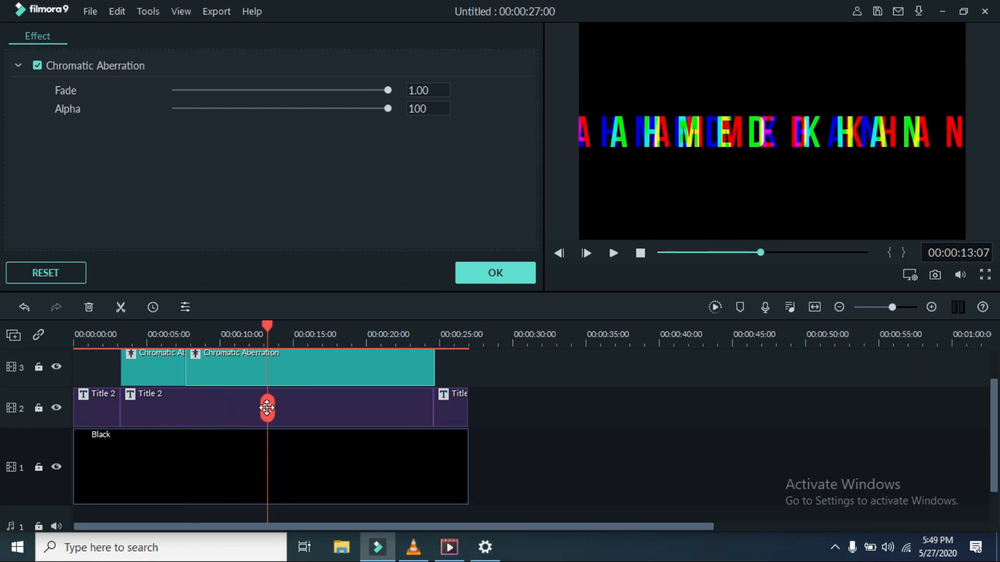
right_click(298, 413)
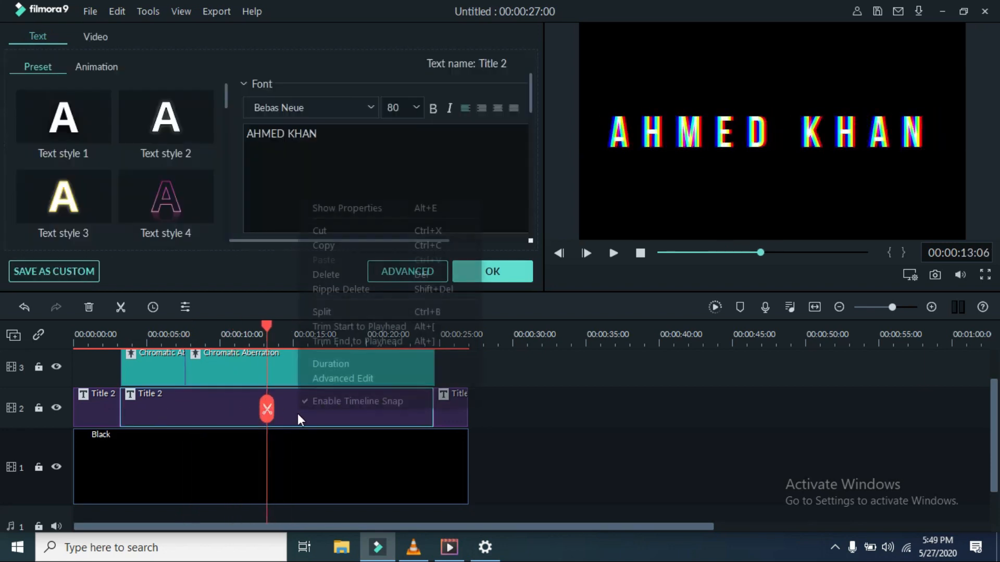
click(325, 311)
Step: Split the title, effect and Black clips just before 14 seconds and at about 19 seconds
drag(268, 409, 341, 375)
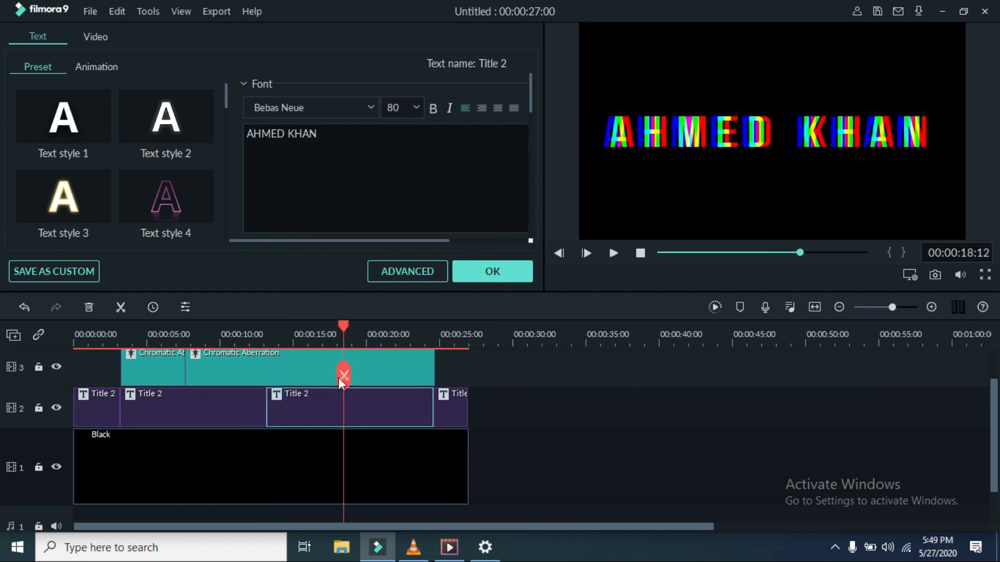
drag(343, 375, 282, 376)
click(280, 375)
click(279, 375)
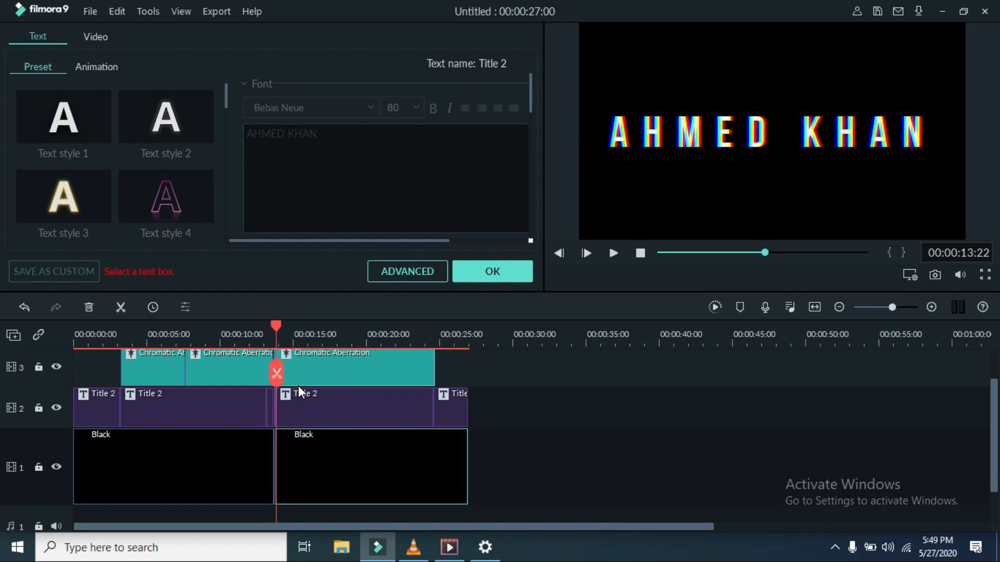
drag(276, 374, 349, 382)
right_click(397, 370)
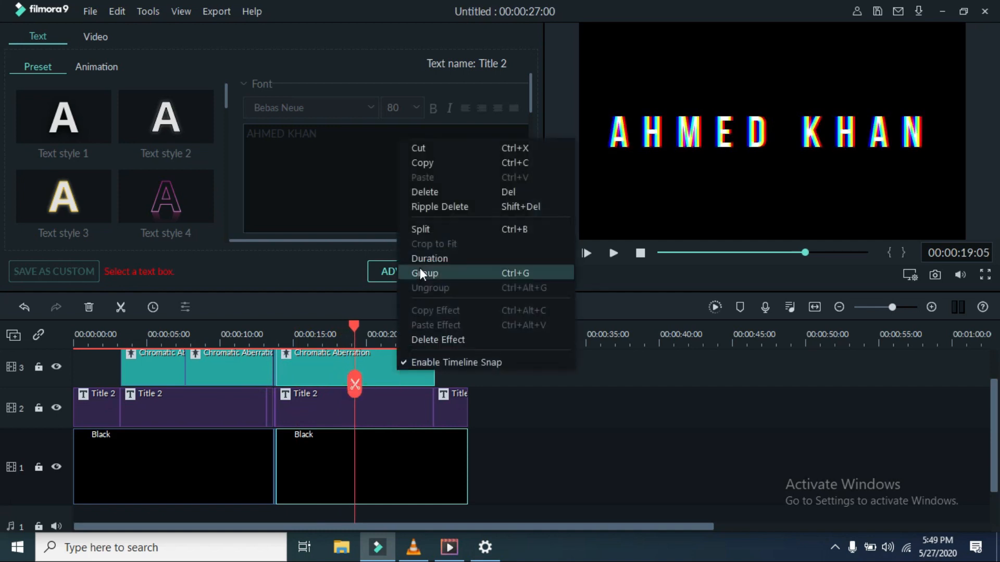
click(433, 223)
Step: Lower the second Chromatic Aberration piece's Alpha to 50
drag(355, 395, 148, 425)
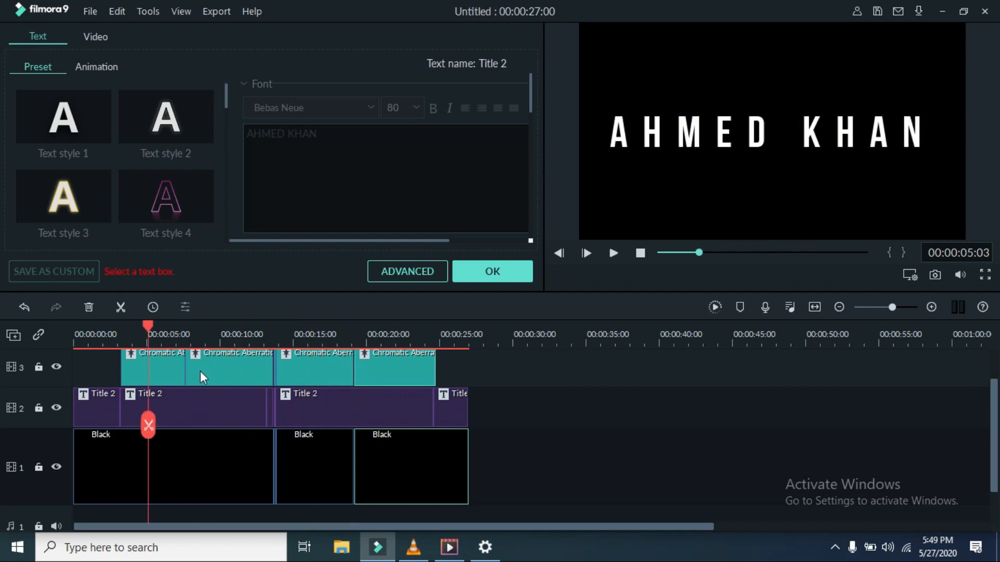
double_click(199, 371)
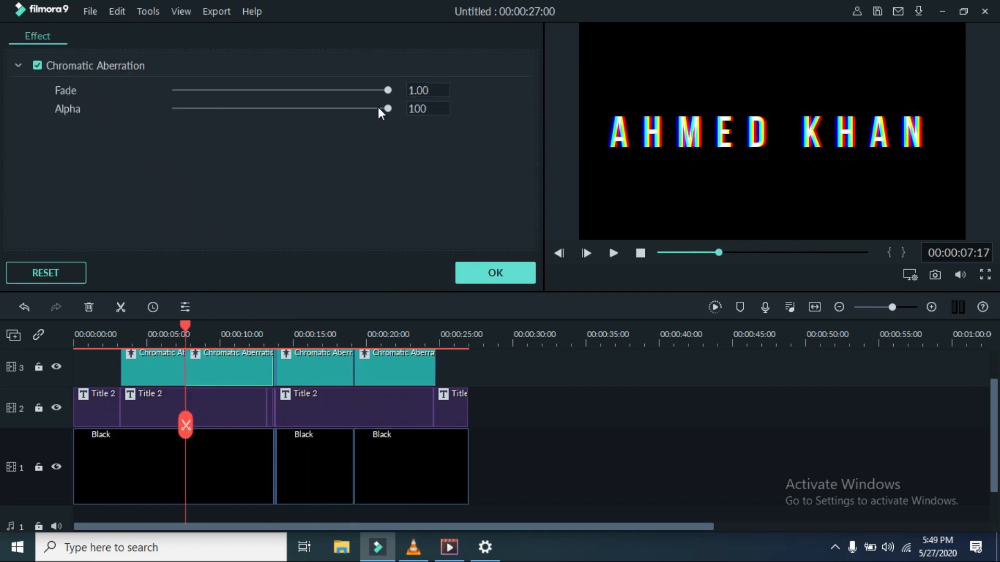
drag(386, 108, 339, 120)
click(430, 111)
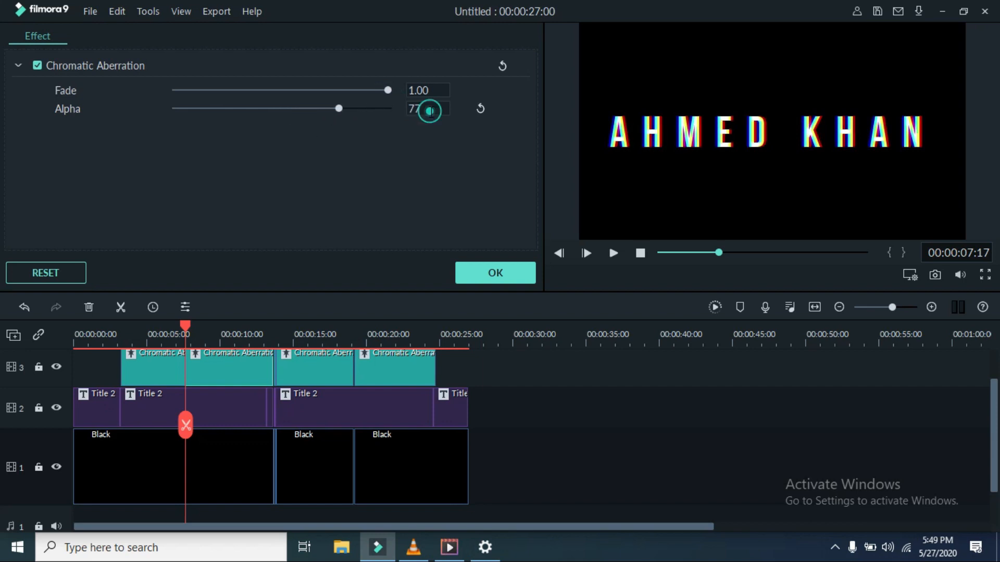
key(BackSpace)
text(50)
Step: Set Alpha 50 on the third and fourth effect pieces, confirm, and play the result
click(320, 368)
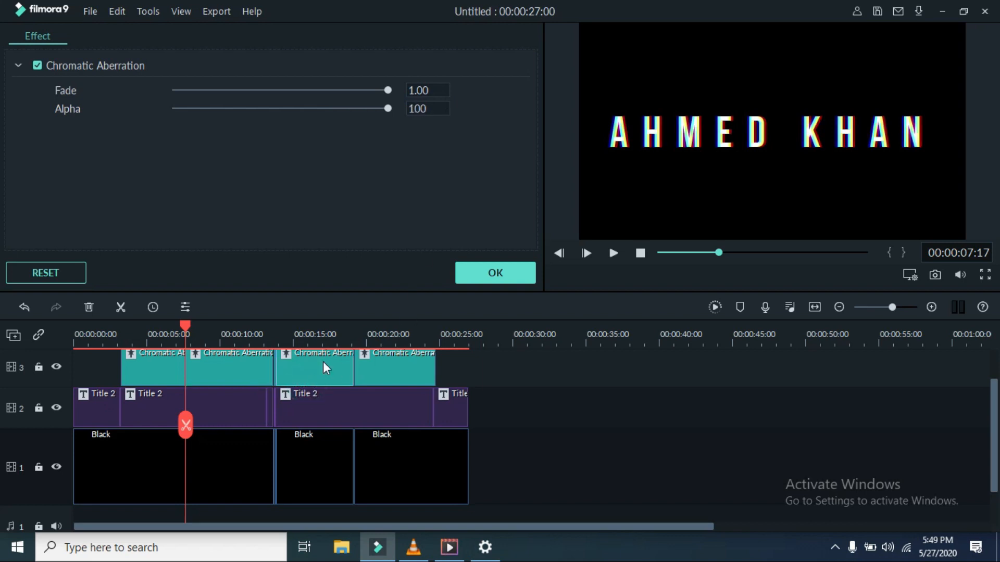
click(429, 108)
key(BackSpace)
click(375, 357)
click(428, 108)
key(BackSpace)
text(50)
click(513, 270)
click(614, 253)
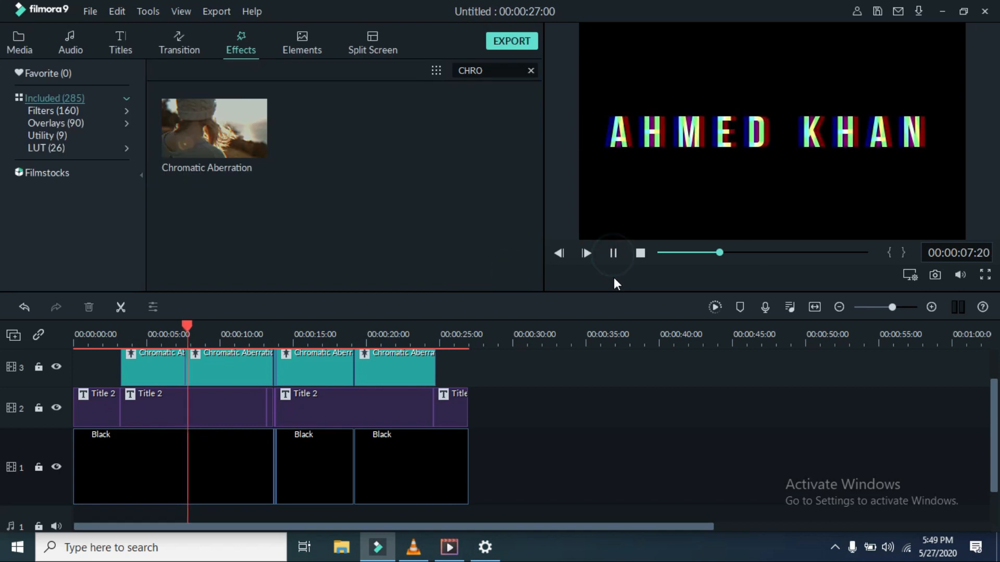
Step: Return the preview to the start and preview the Fade transition in the Transitions library
click(734, 254)
drag(731, 258, 658, 254)
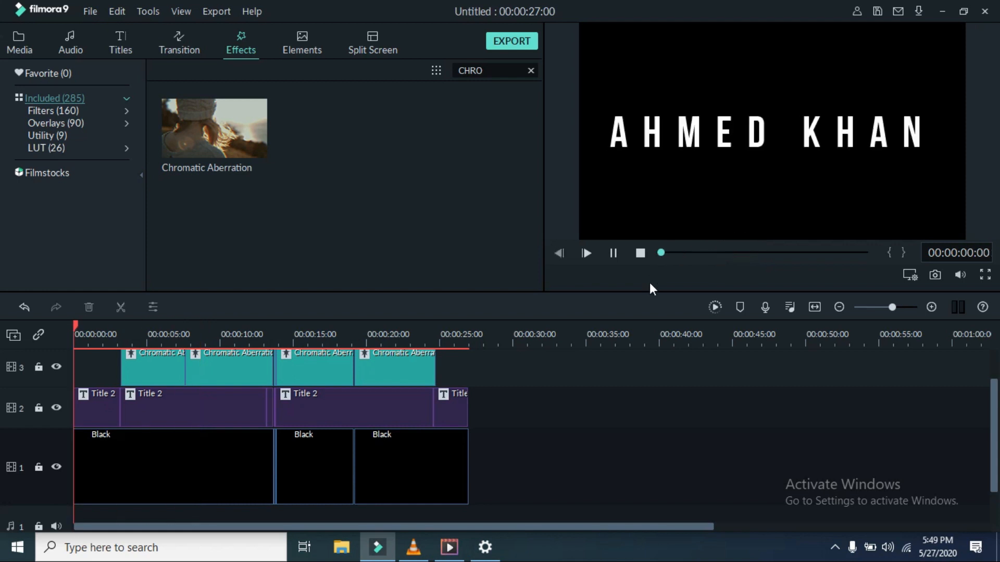
click(612, 251)
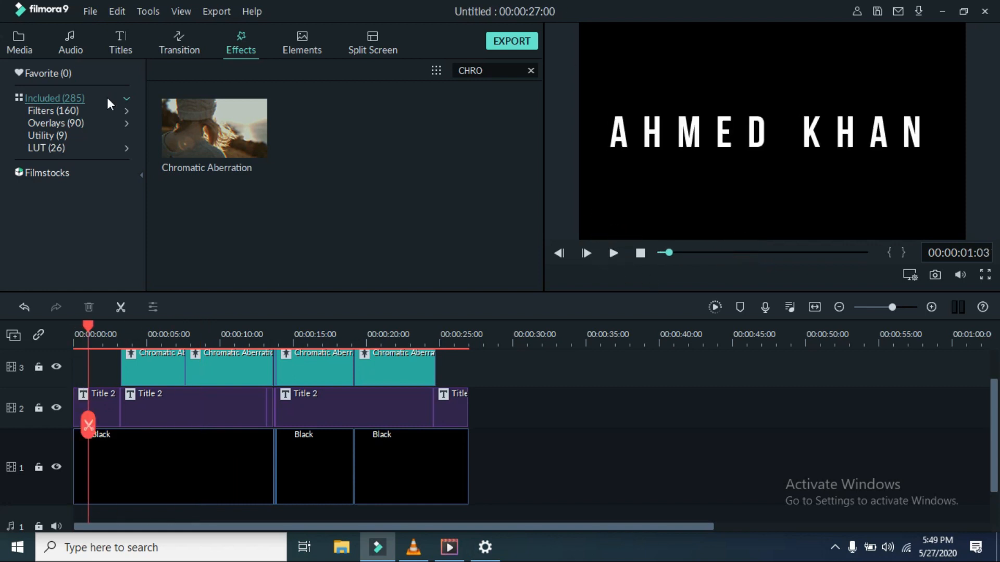
click(188, 50)
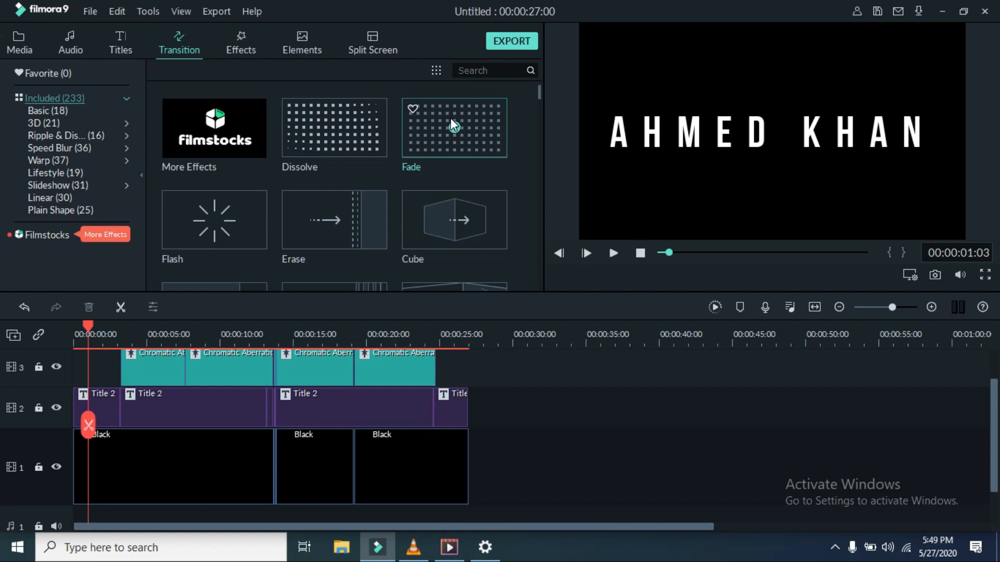
click(450, 120)
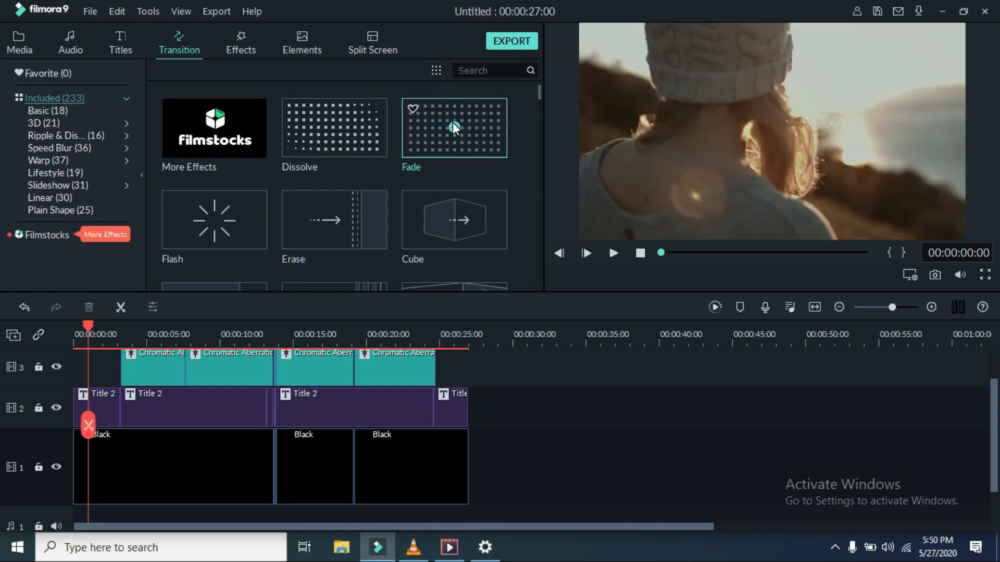
right_click(411, 142)
click(442, 132)
click(452, 123)
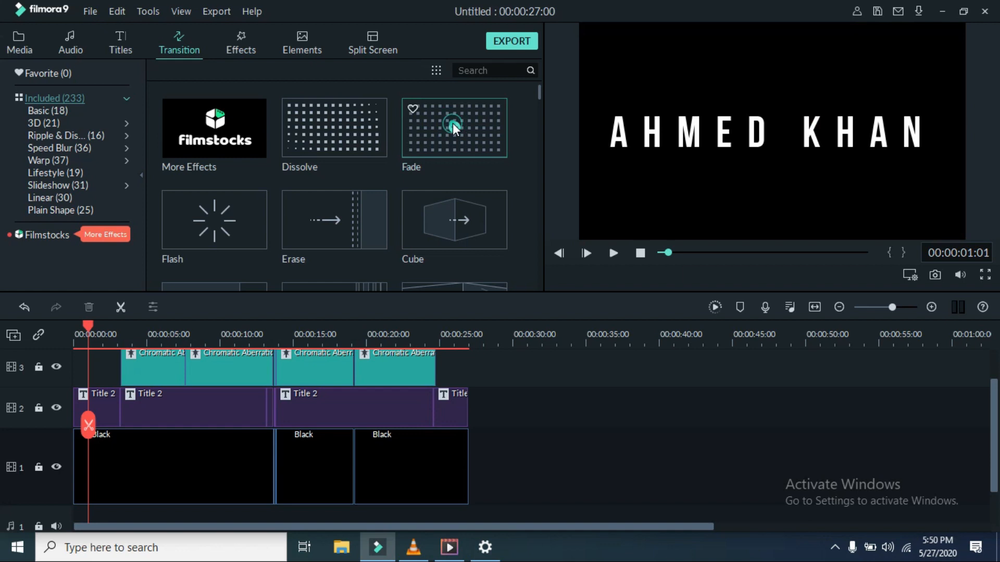
click(454, 133)
Step: Move the playhead to about 26 seconds and try out the Fade transition's options
drag(88, 425, 452, 404)
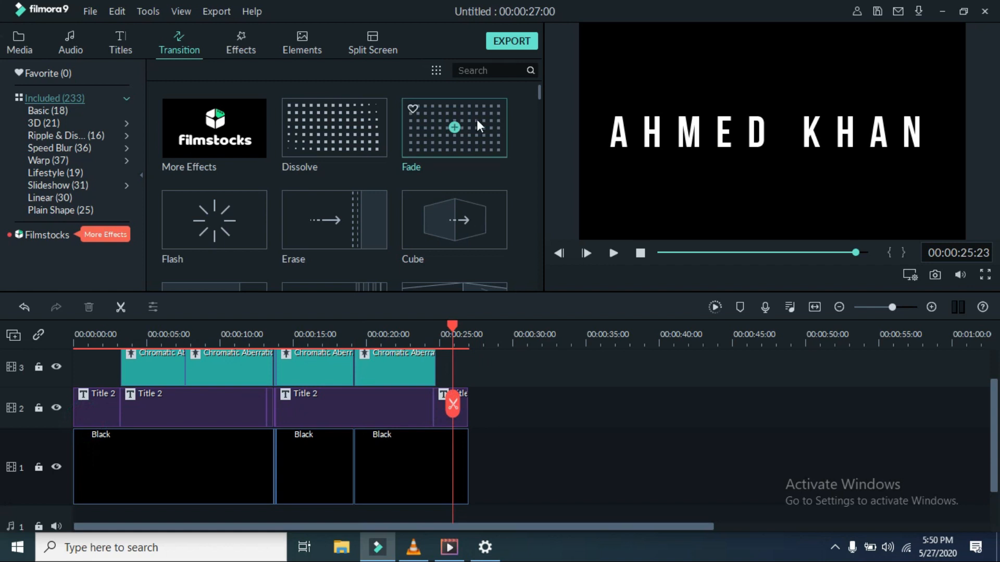
click(451, 129)
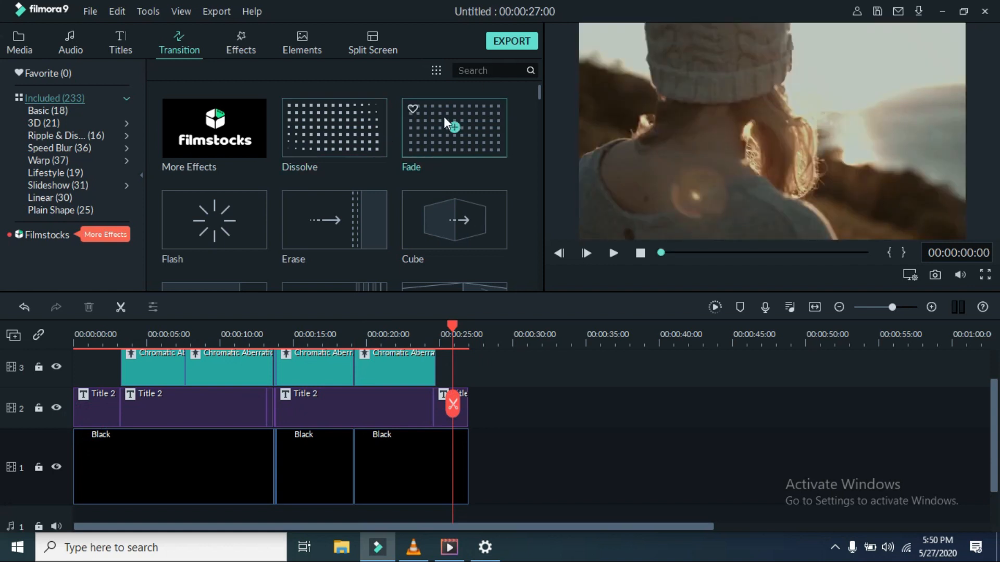
click(455, 124)
click(443, 54)
mouse_move(460, 133)
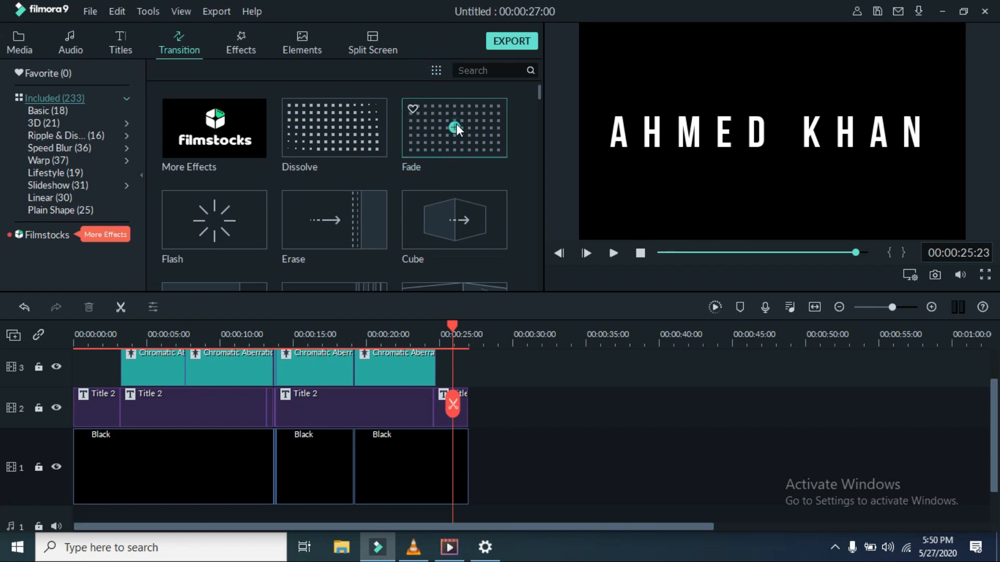
right_click(455, 125)
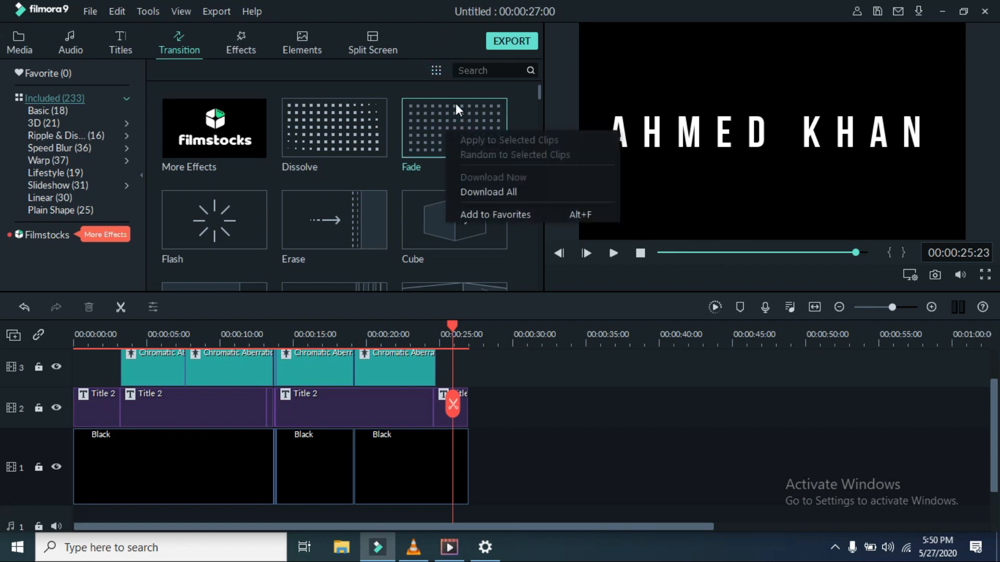
click(430, 129)
click(451, 123)
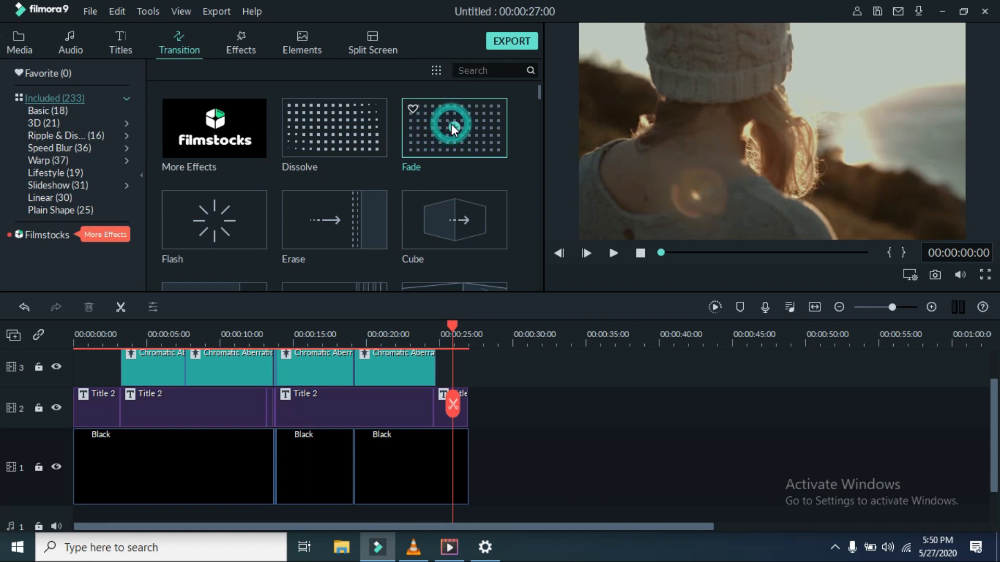
right_click(213, 241)
click(463, 126)
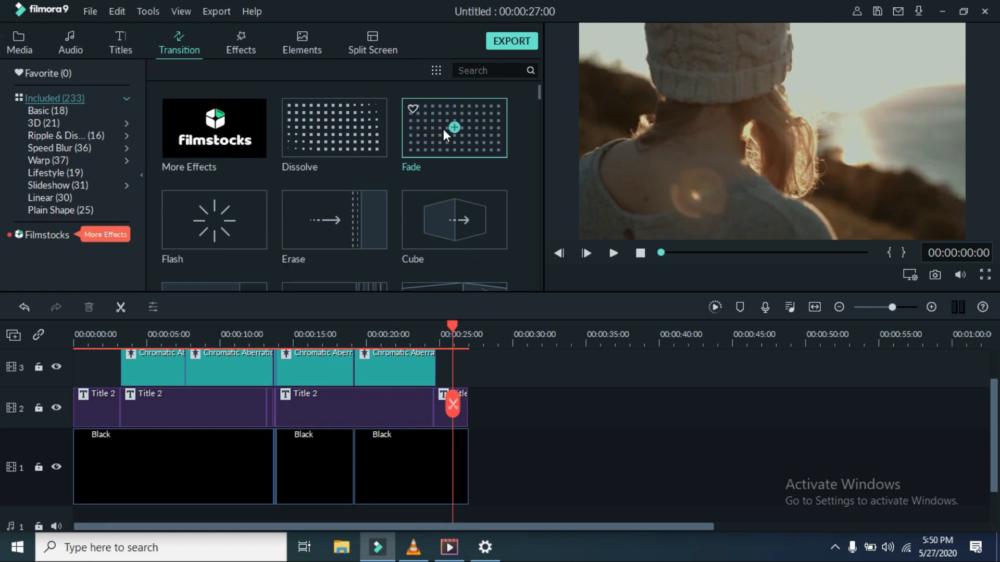
right_click(454, 125)
click(454, 123)
drag(454, 123, 434, 138)
click(440, 127)
click(451, 101)
Step: Add Fade to the first title clip's start and last title clip's end, then play from the beginning
drag(474, 119, 94, 417)
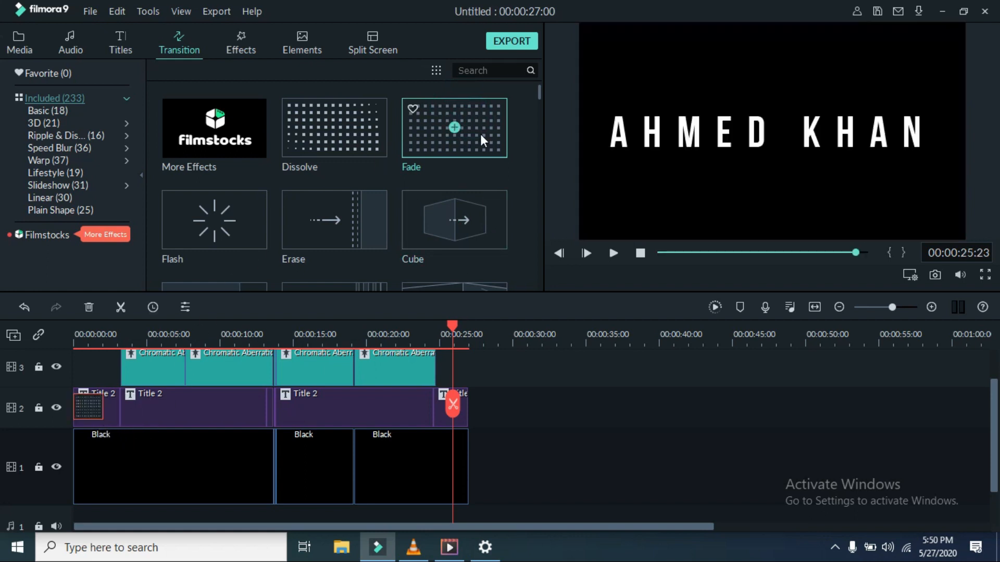
drag(466, 126, 441, 399)
click(606, 254)
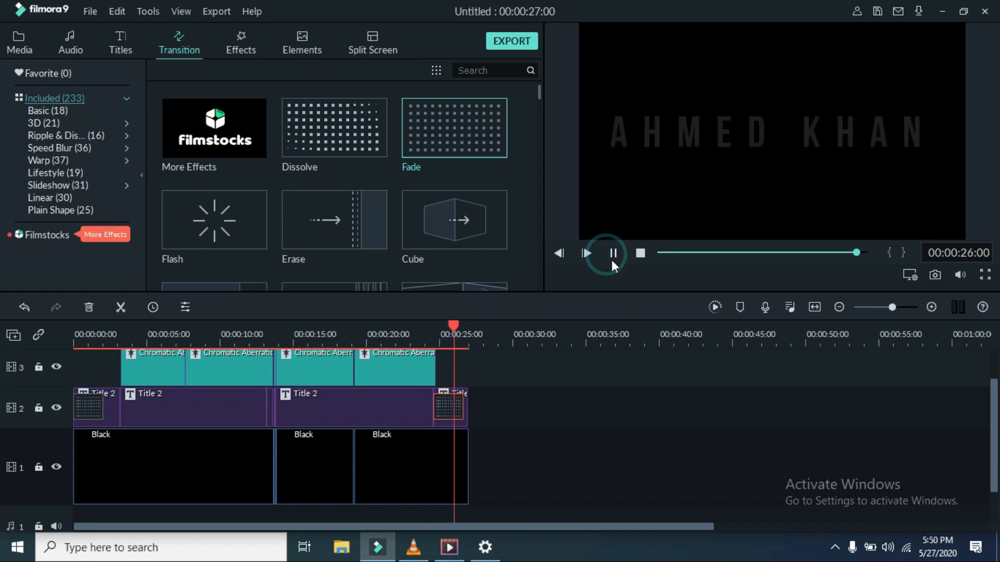
drag(868, 252, 564, 339)
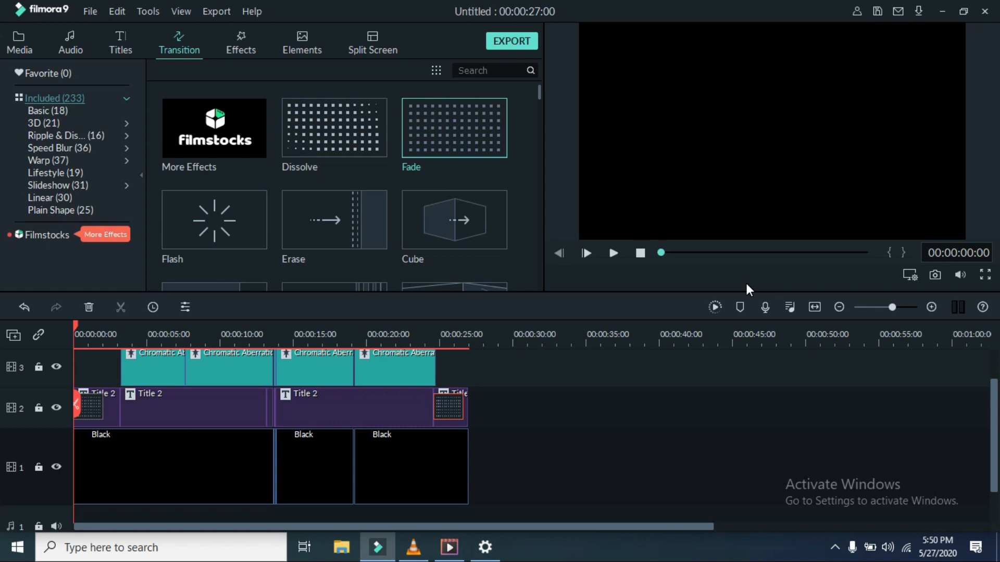
click(614, 253)
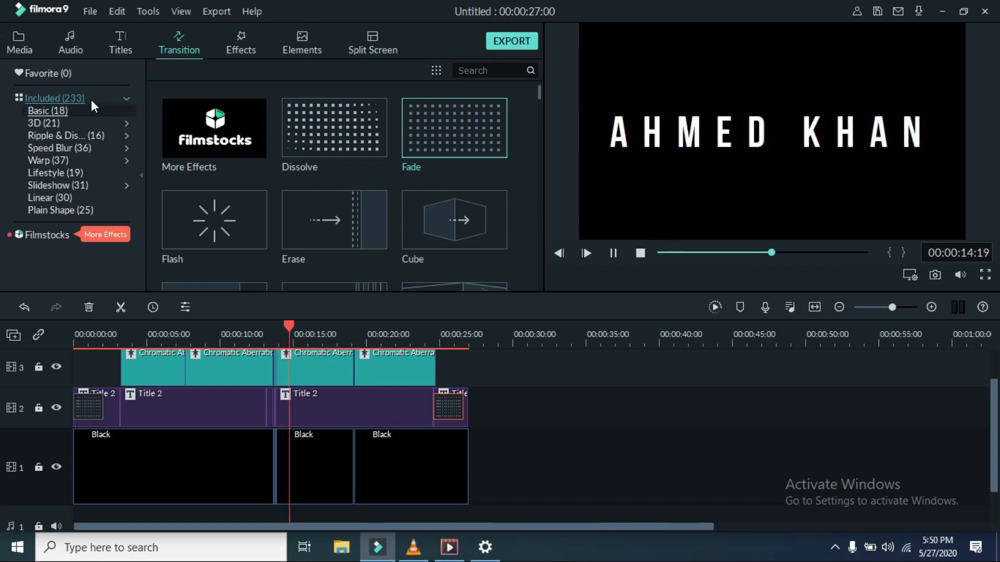
click(30, 43)
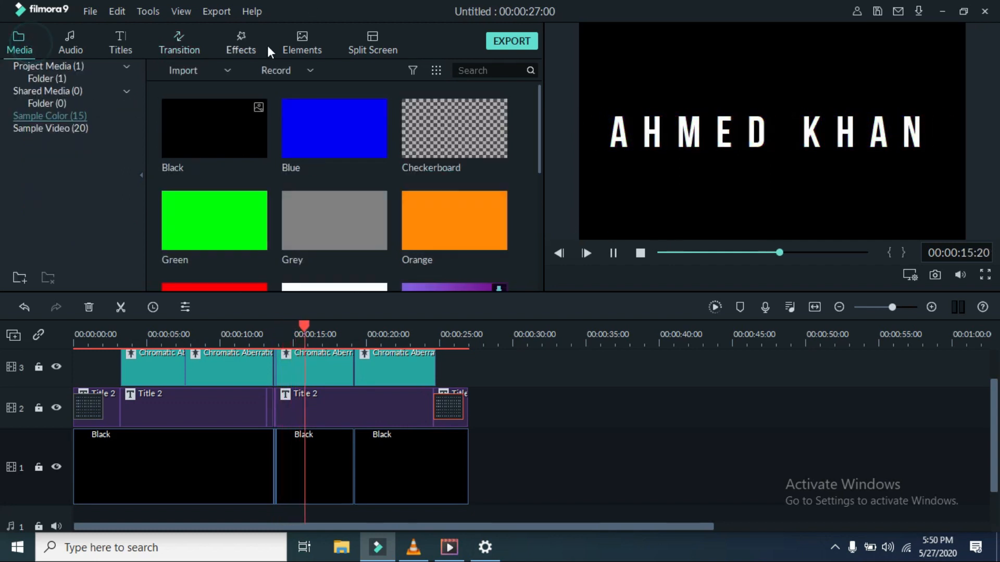
Step: Add the Glitch Intro audio from the project folder to the timeline, then remove it
click(56, 81)
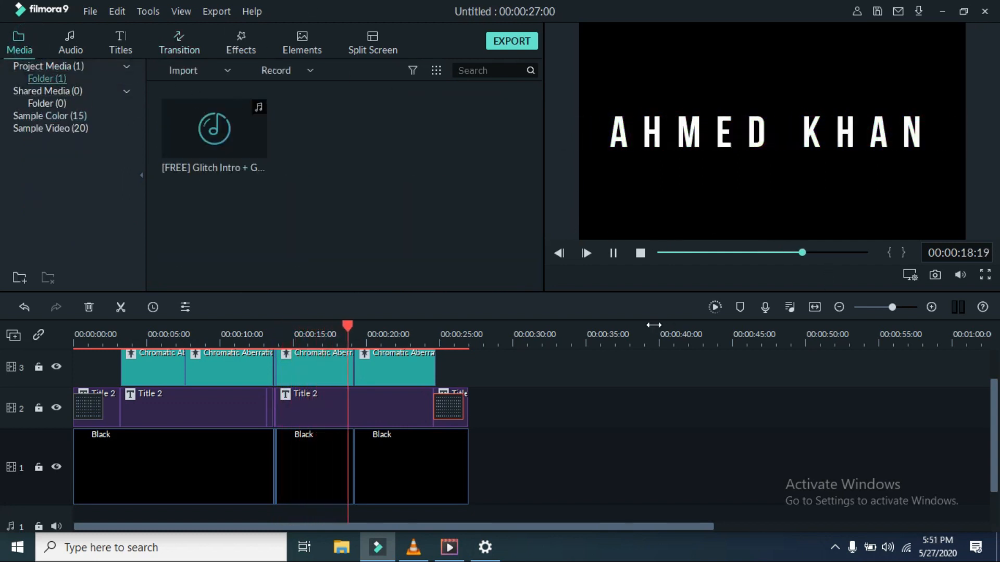
scroll(653, 323, down, 1)
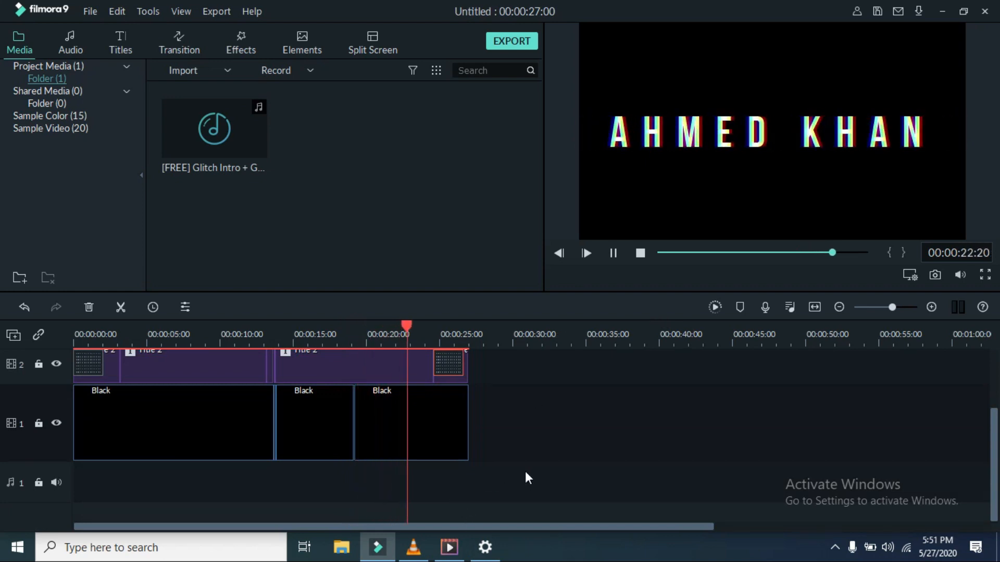
scroll(524, 471, up, 1)
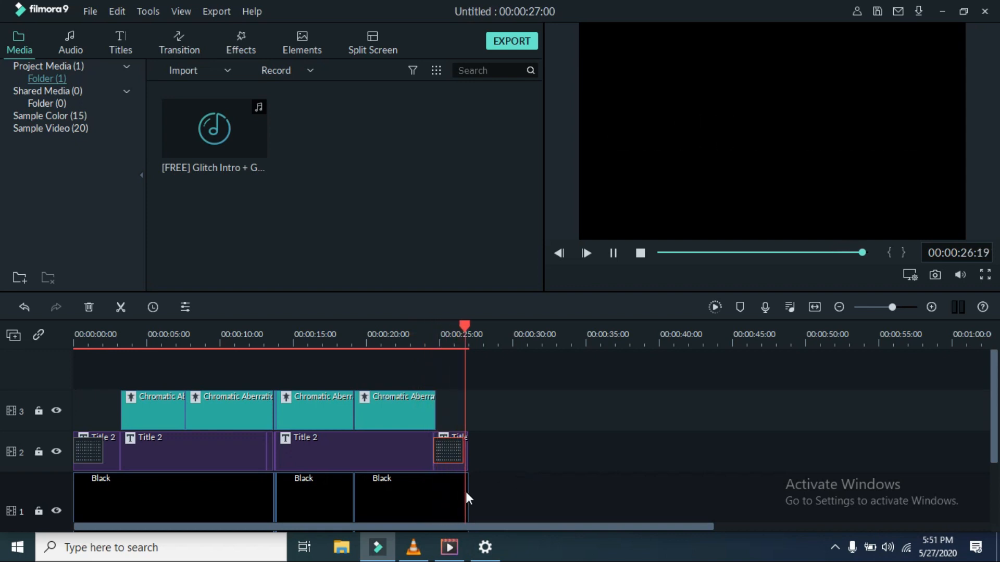
scroll(406, 447, down, 2)
scroll(312, 359, up, 1)
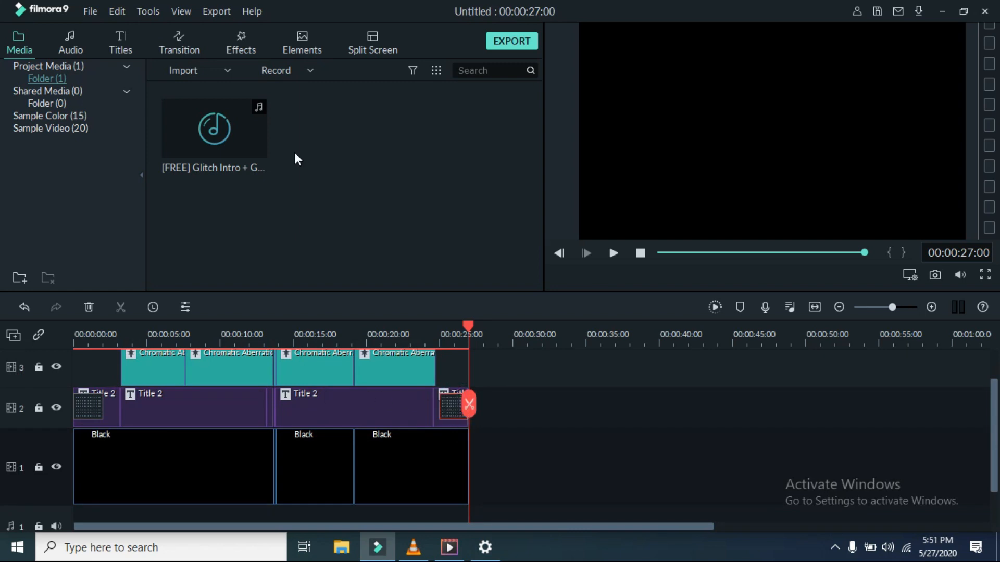
click(215, 127)
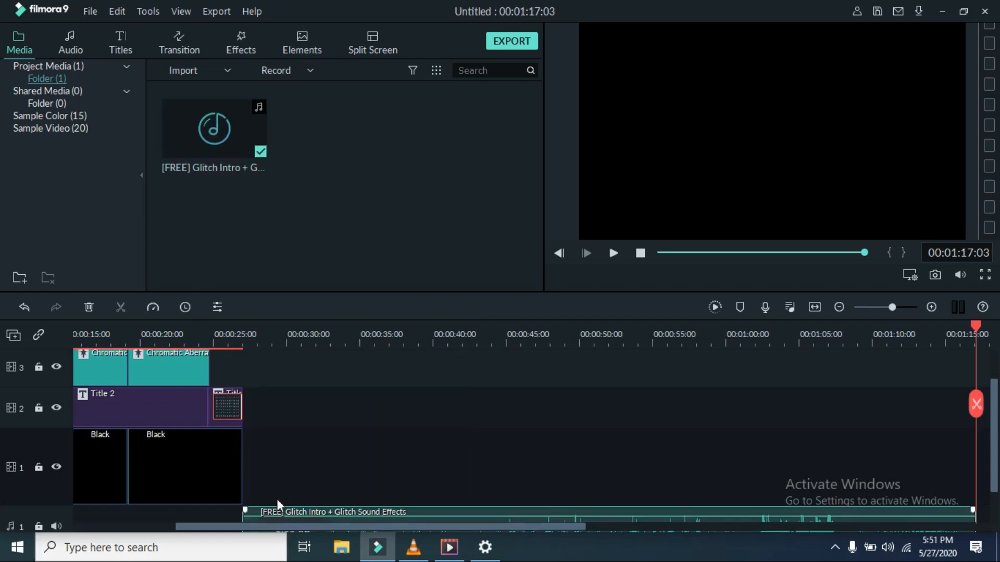
right_click(280, 512)
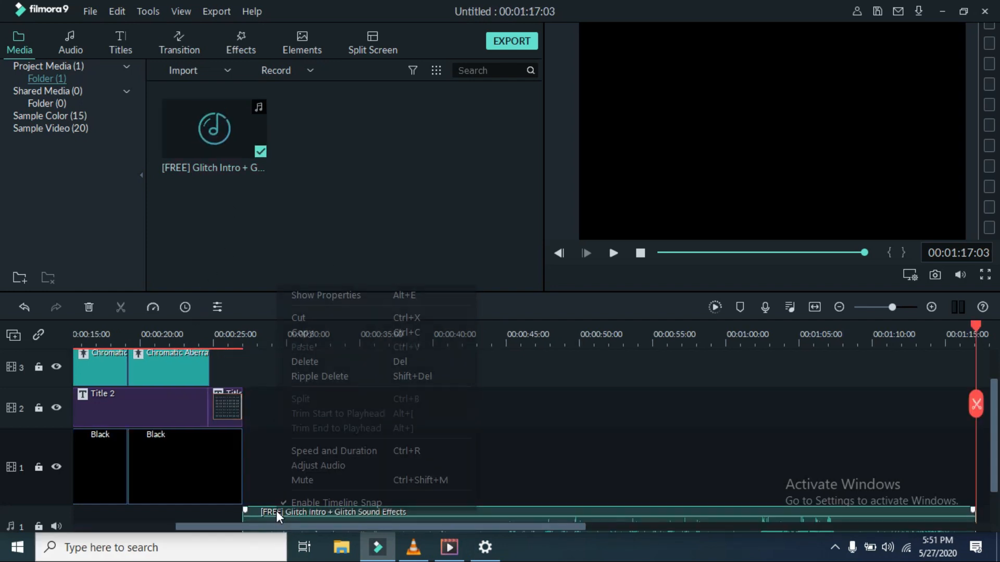
click(314, 361)
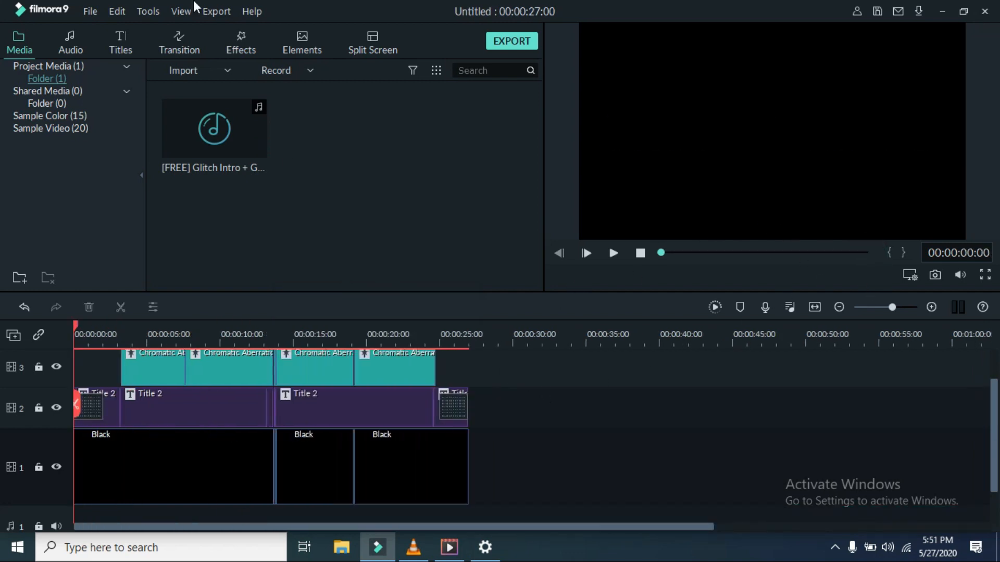
Step: Re-add the Glitch Intro audio, split it at 27 seconds, and delete the remainder
click(221, 129)
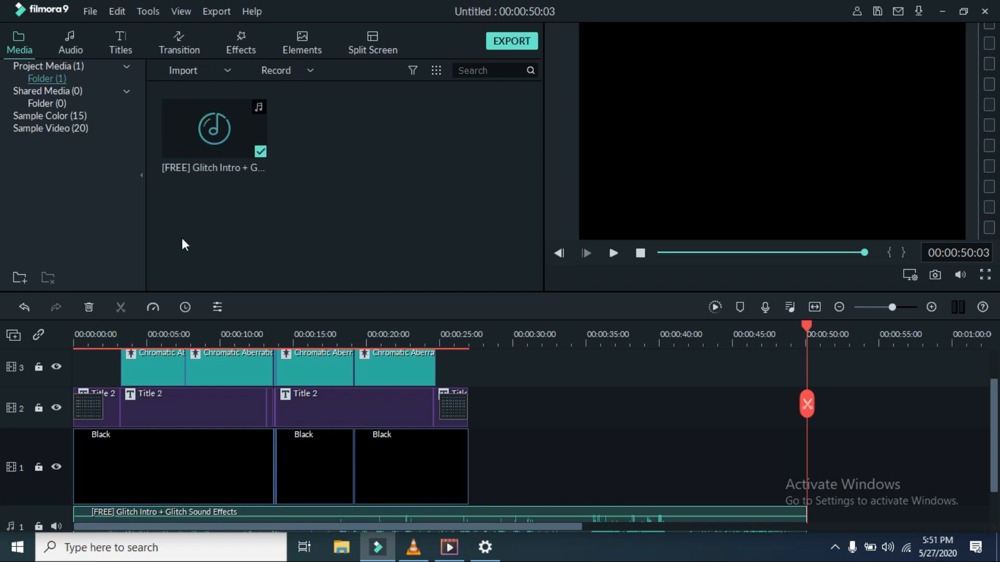
drag(795, 406, 469, 510)
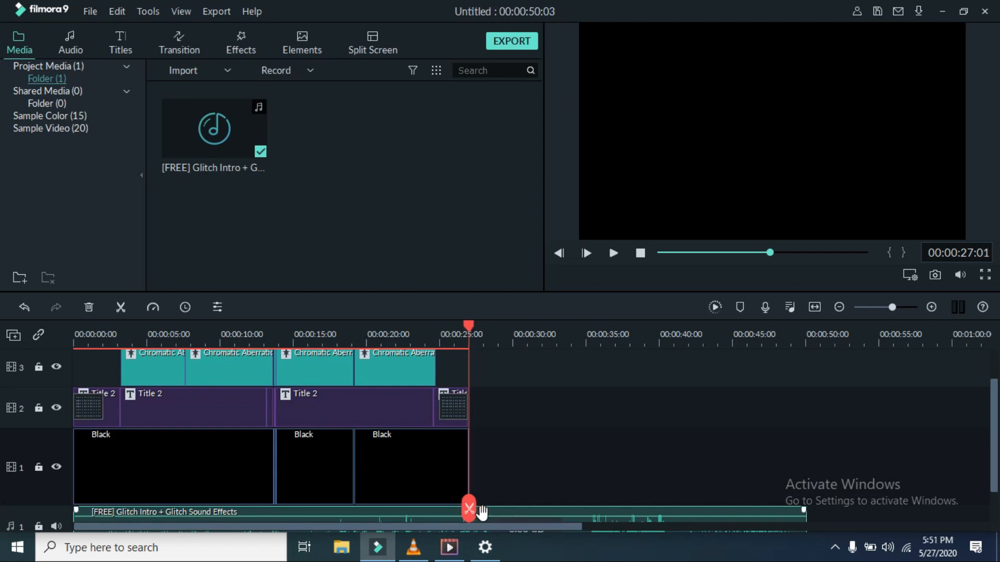
right_click(481, 512)
click(535, 397)
right_click(541, 509)
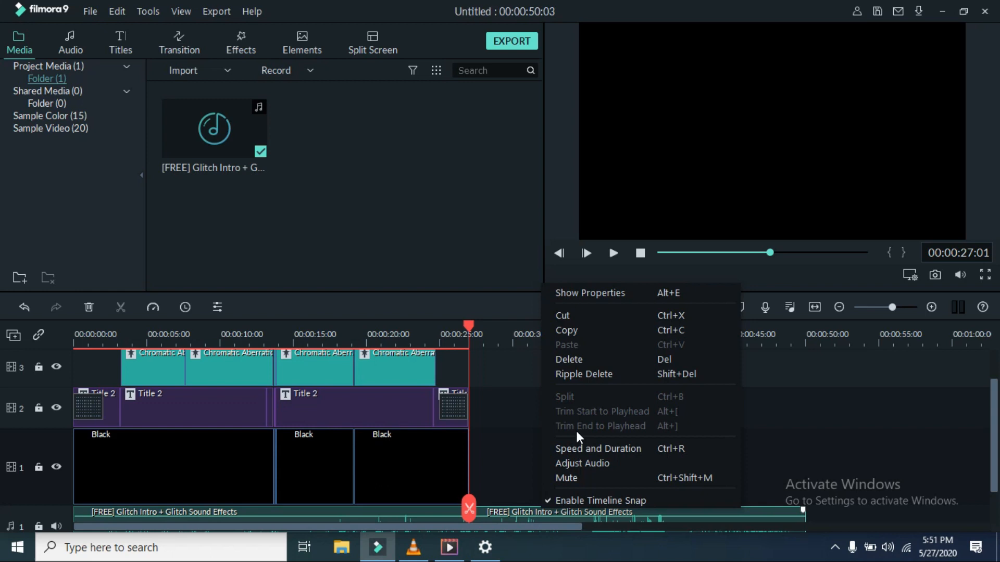
click(604, 360)
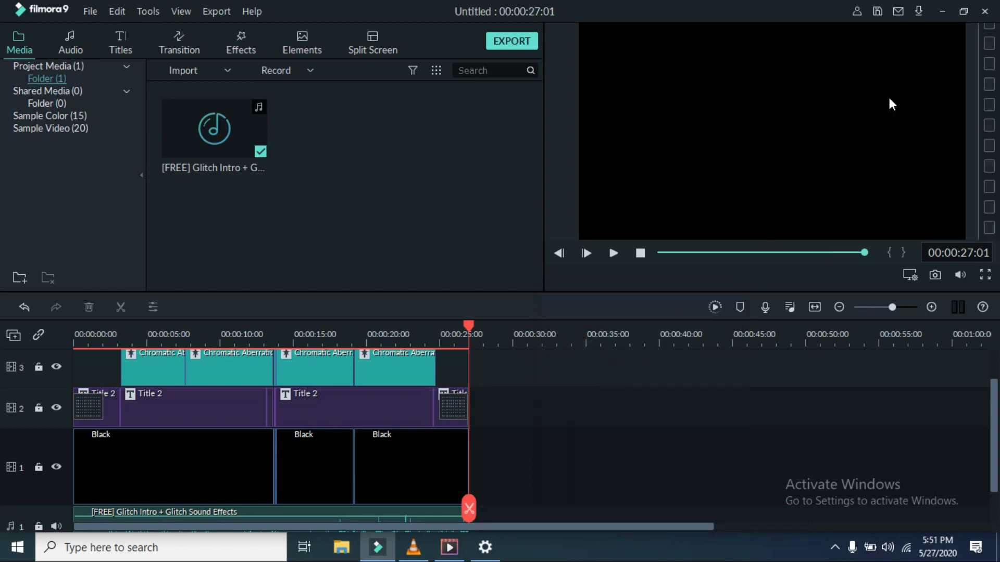
Step: Play the finished project in the full-screen preview
click(984, 275)
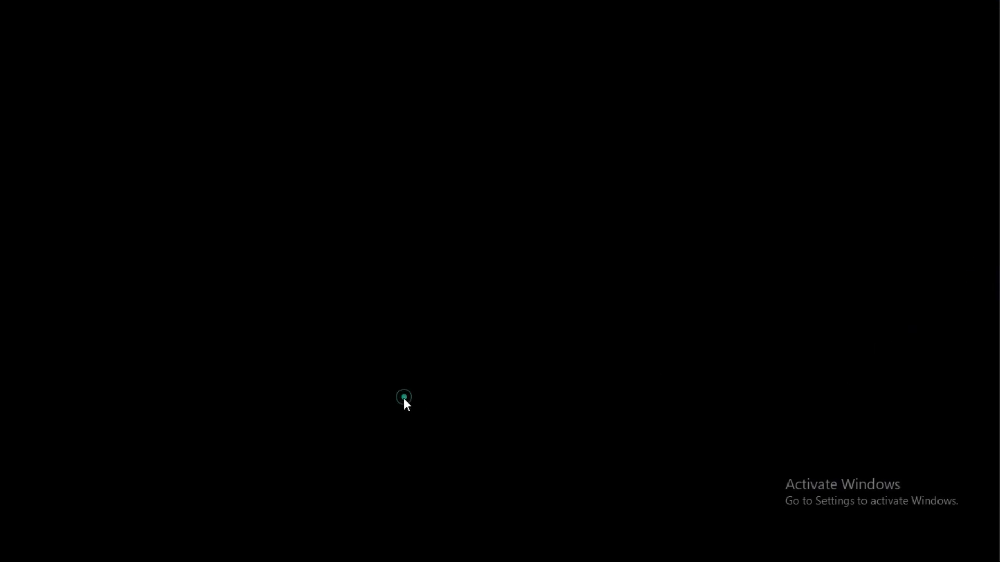
mouse_move(255, 485)
click(69, 524)
Step: Exit full screen, scrub back to 00:00:11:17, and open the Windows microphone settings
mouse_move(989, 551)
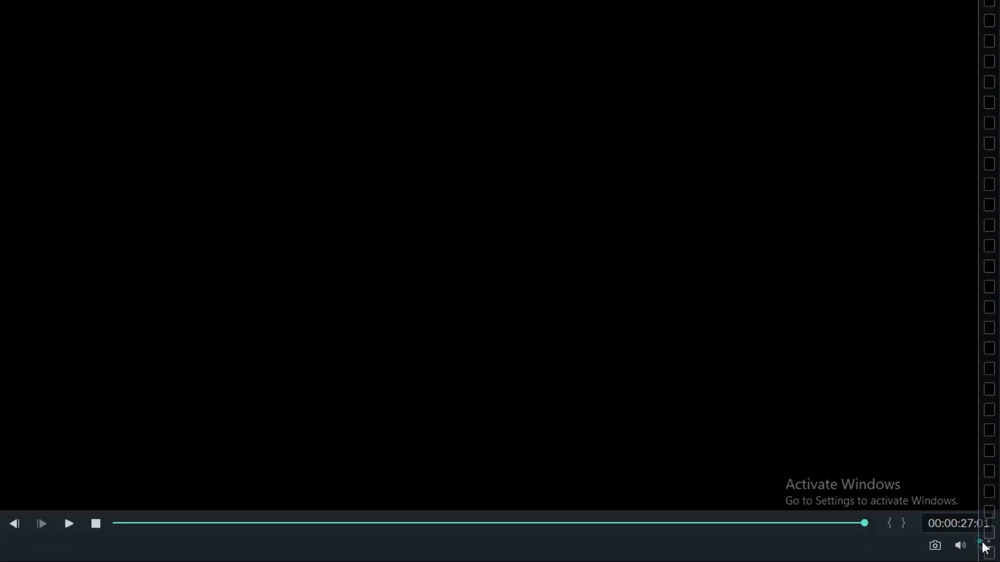
click(984, 546)
click(981, 547)
click(936, 478)
click(984, 545)
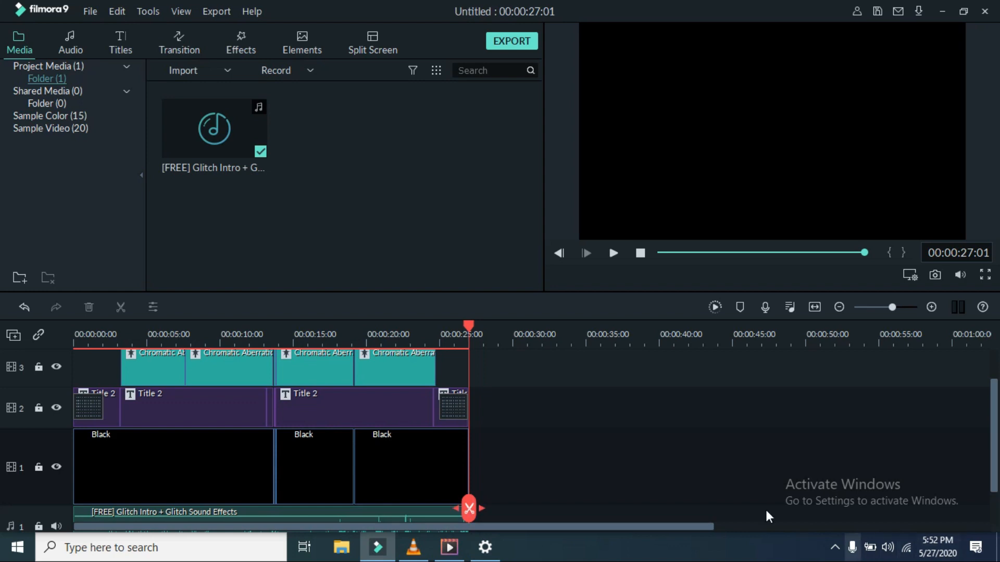
drag(465, 515, 241, 481)
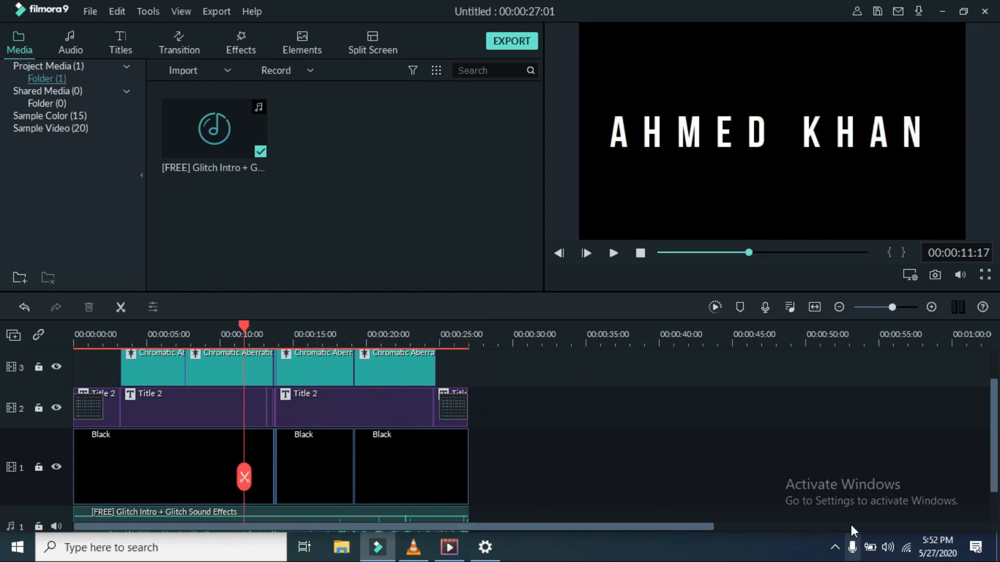
click(850, 549)
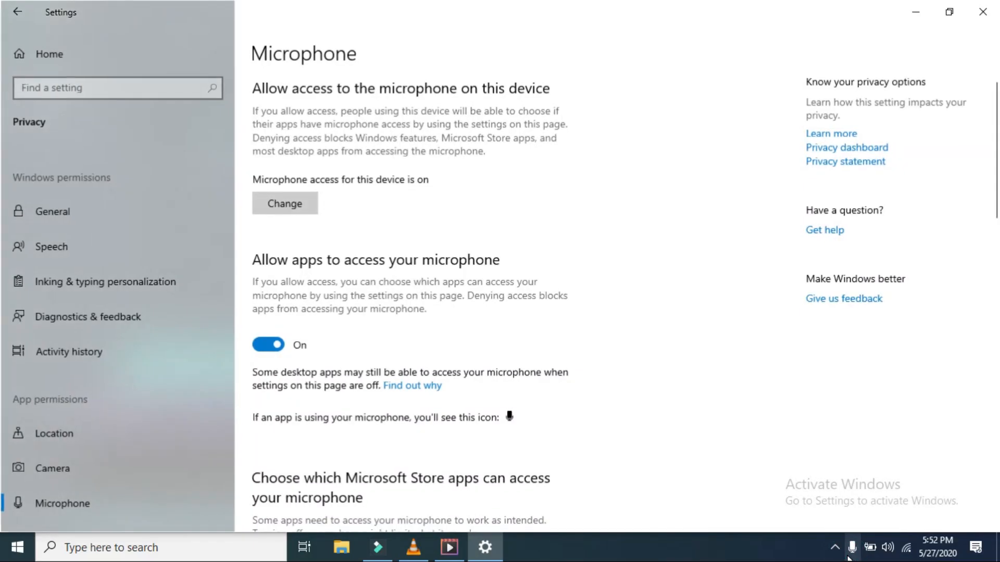